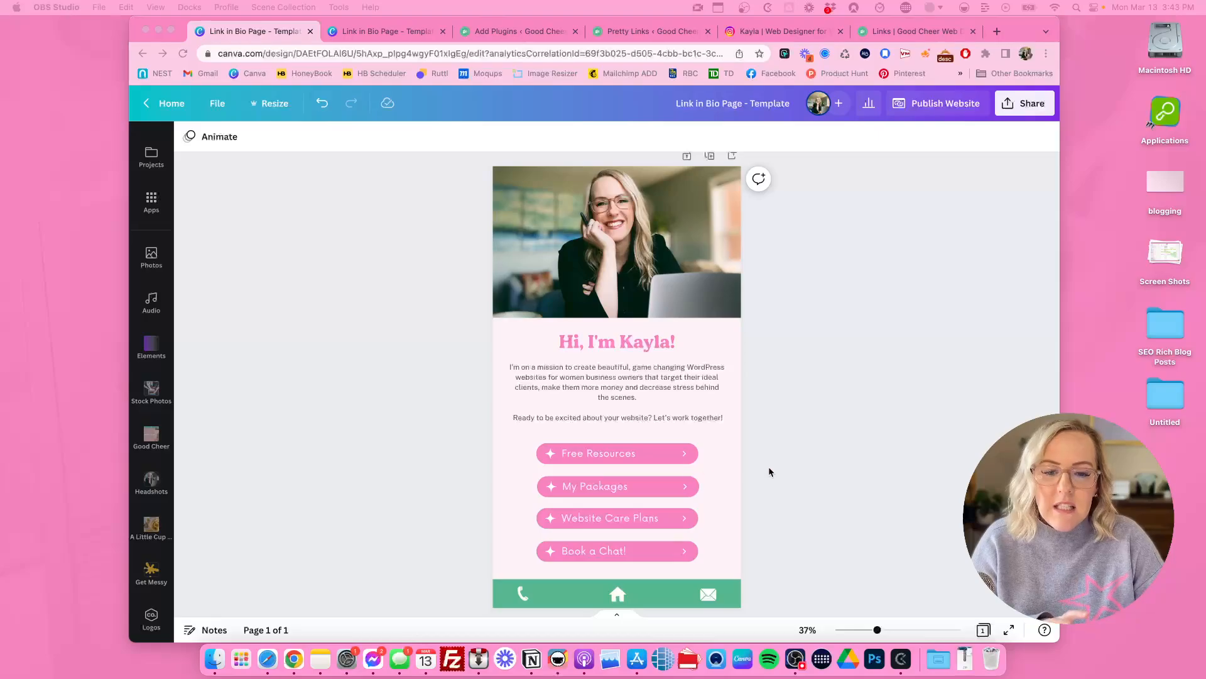
Step: View the goodcheerweb Instagram profile with its bio link, and return to the Link in Bio Page template in Canva
left_click(760, 32)
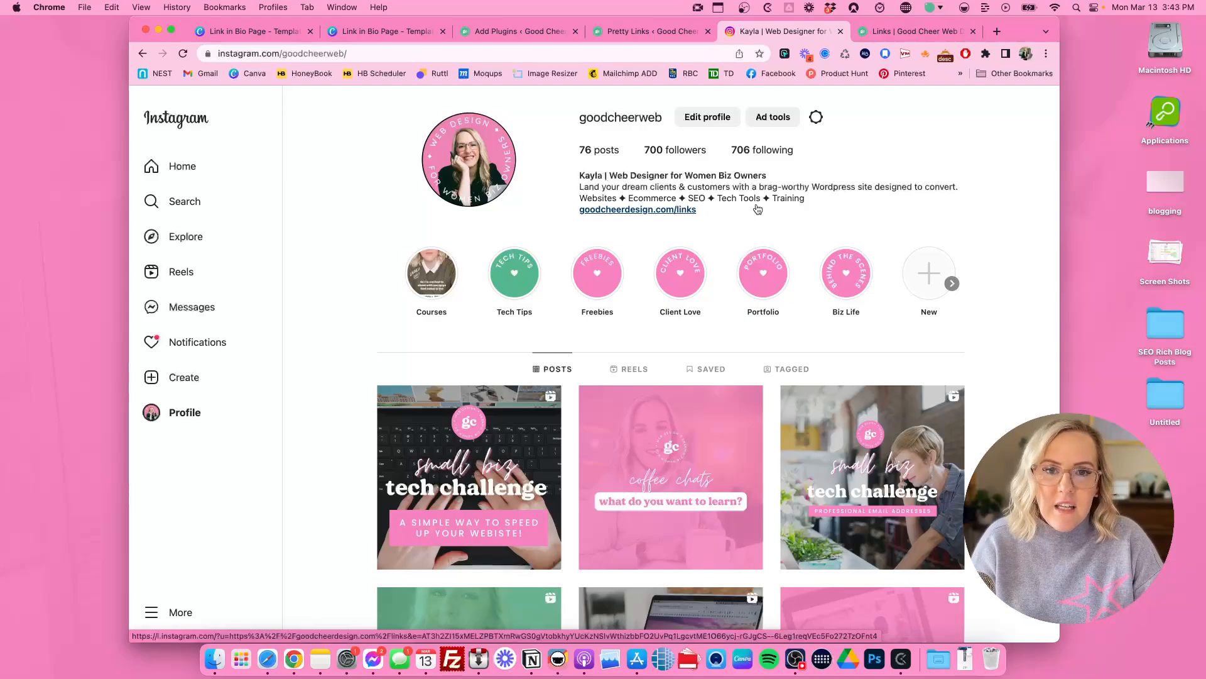
left_click(262, 38)
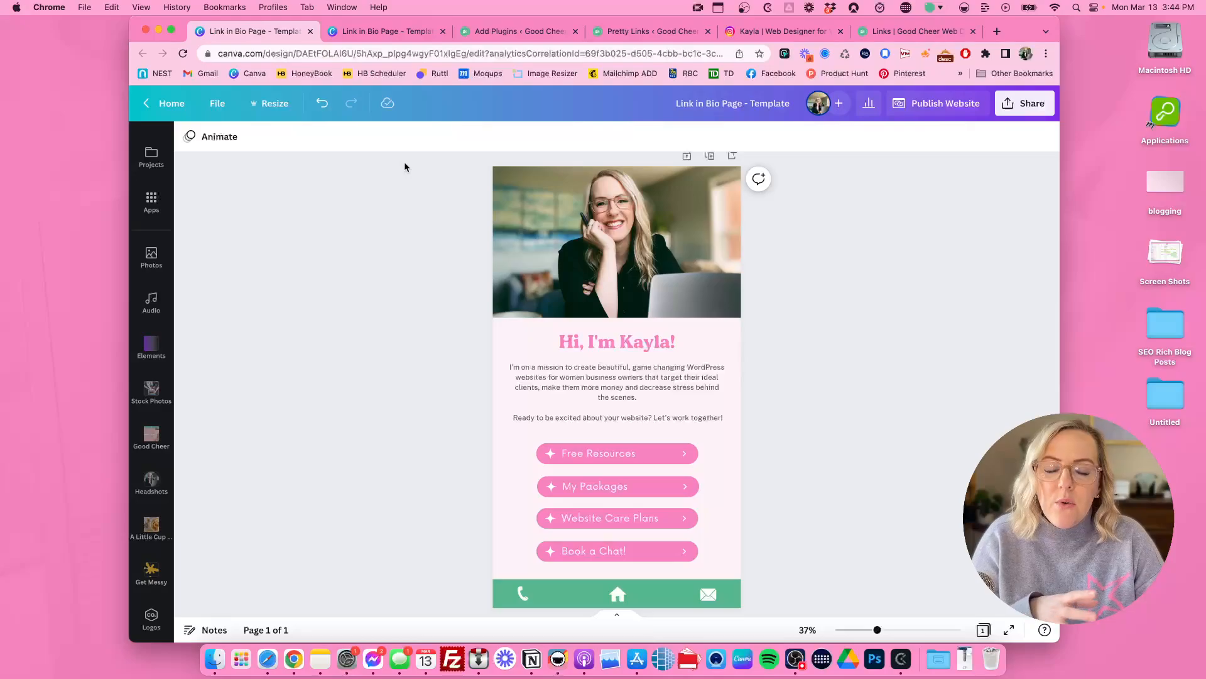
Step: Create an editable copy of the shared Link in Bio Page template
left_click(365, 33)
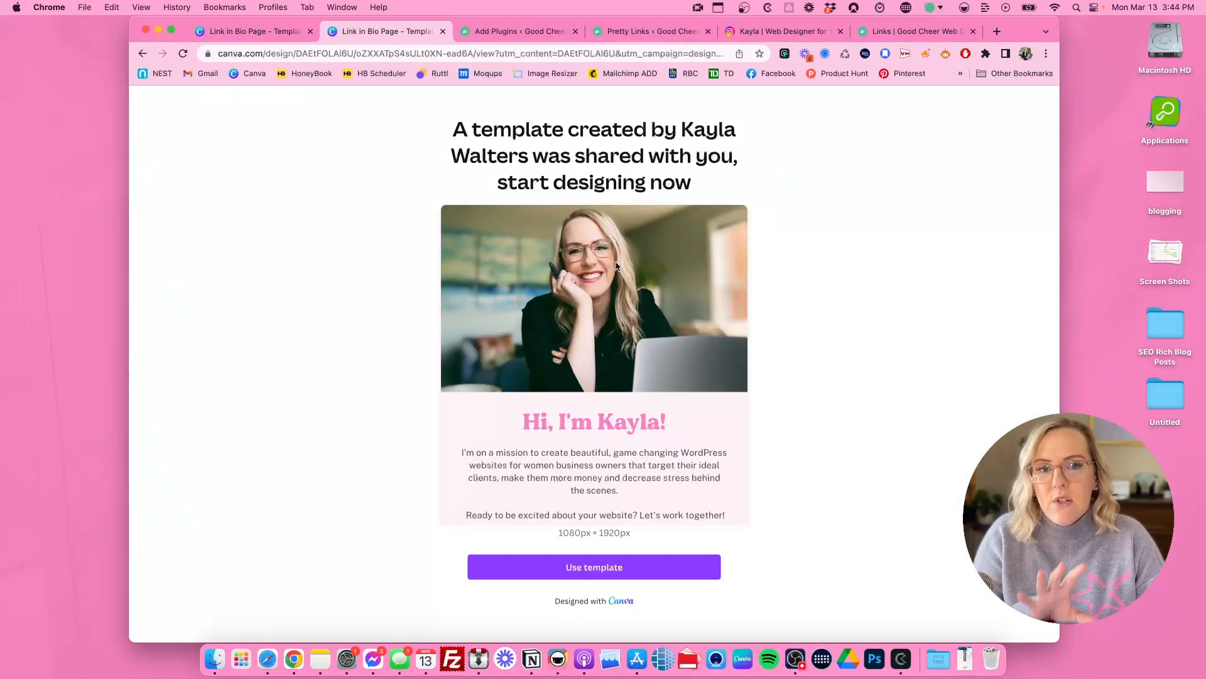
left_click(579, 573)
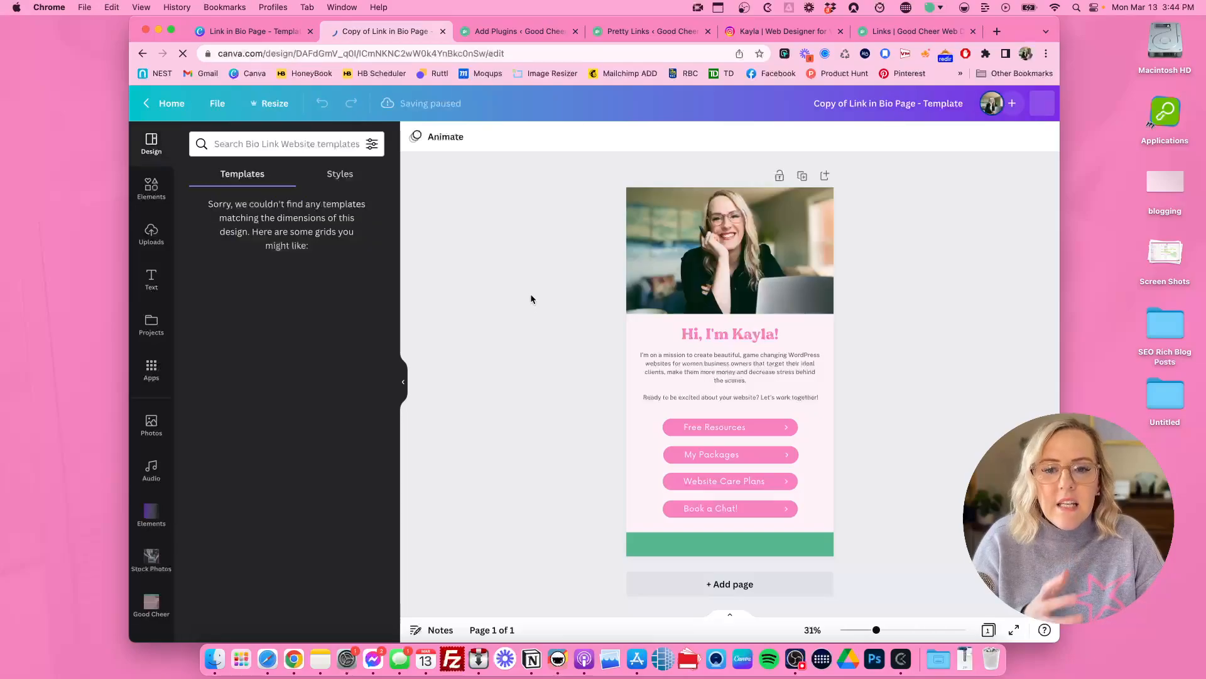
left_click(402, 385)
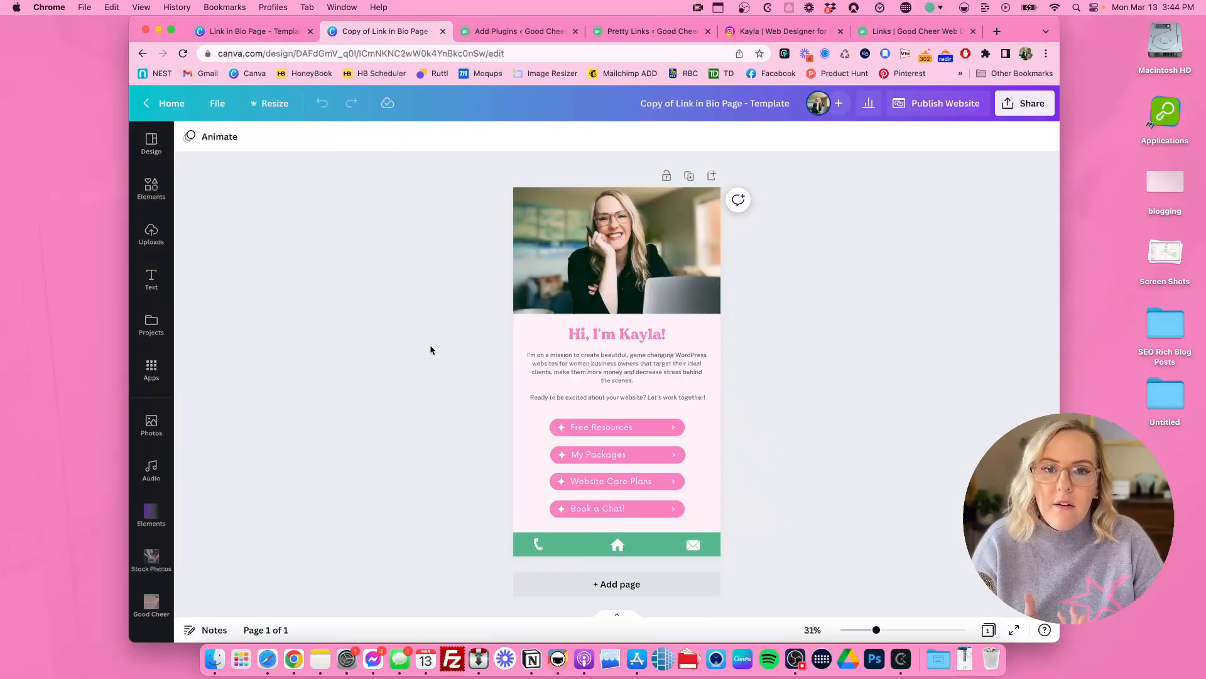
left_click_drag(877, 631, 882, 630)
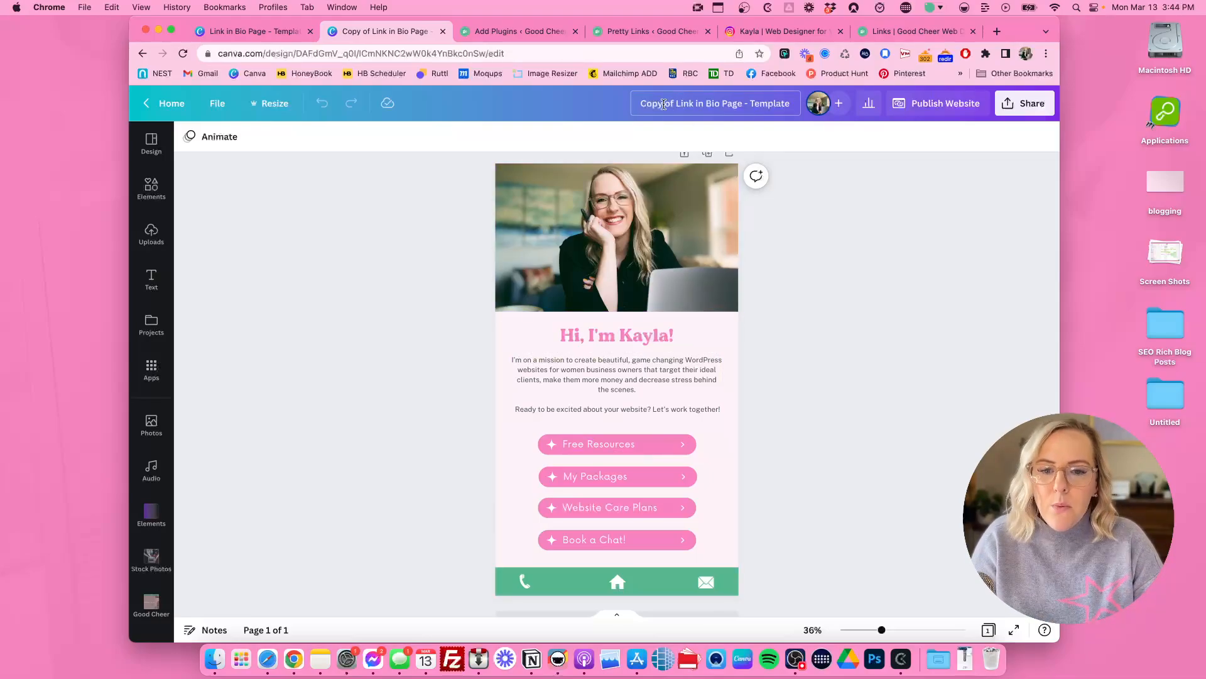
Step: Replace the header photo with the uploaded image of hands typing on a laptop beside a coffee mug
left_click(612, 280)
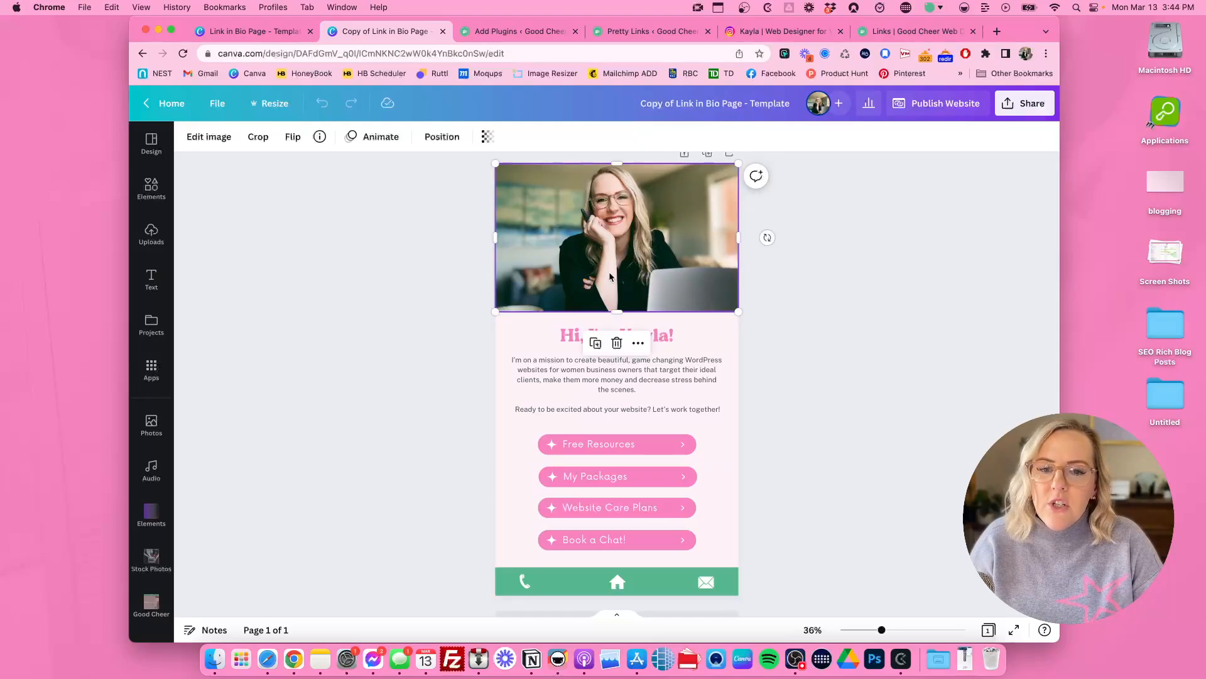
left_click(152, 237)
left_click_drag(264, 358, 648, 279)
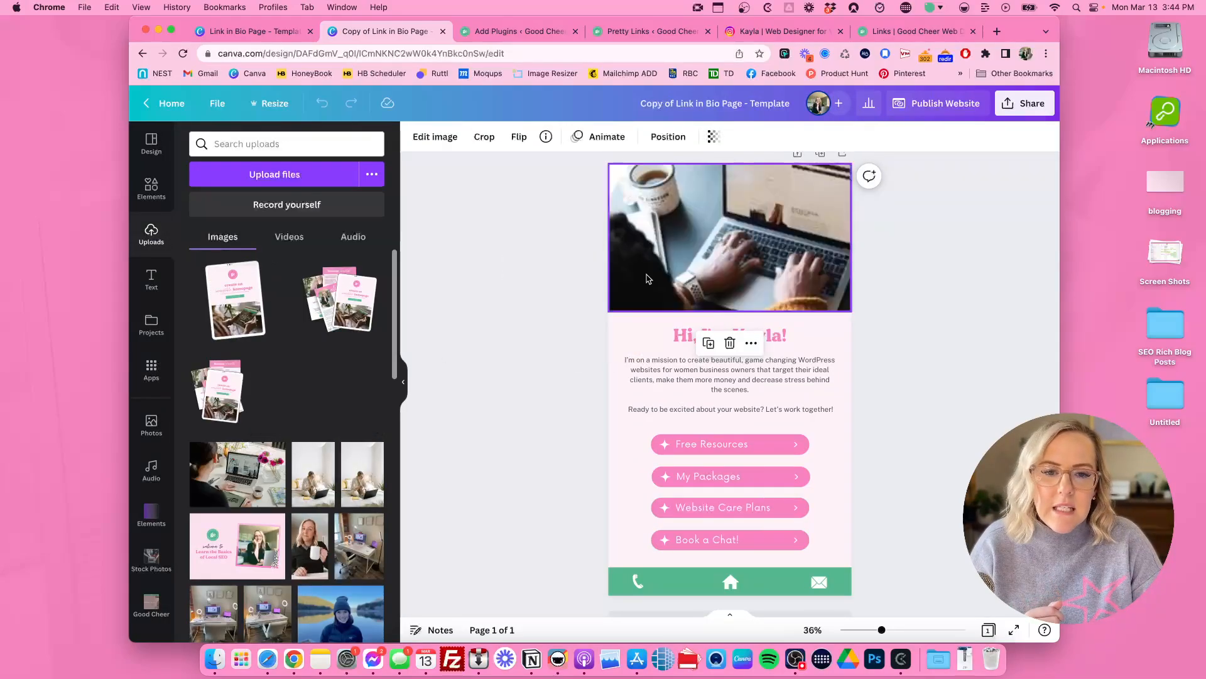
left_click(403, 382)
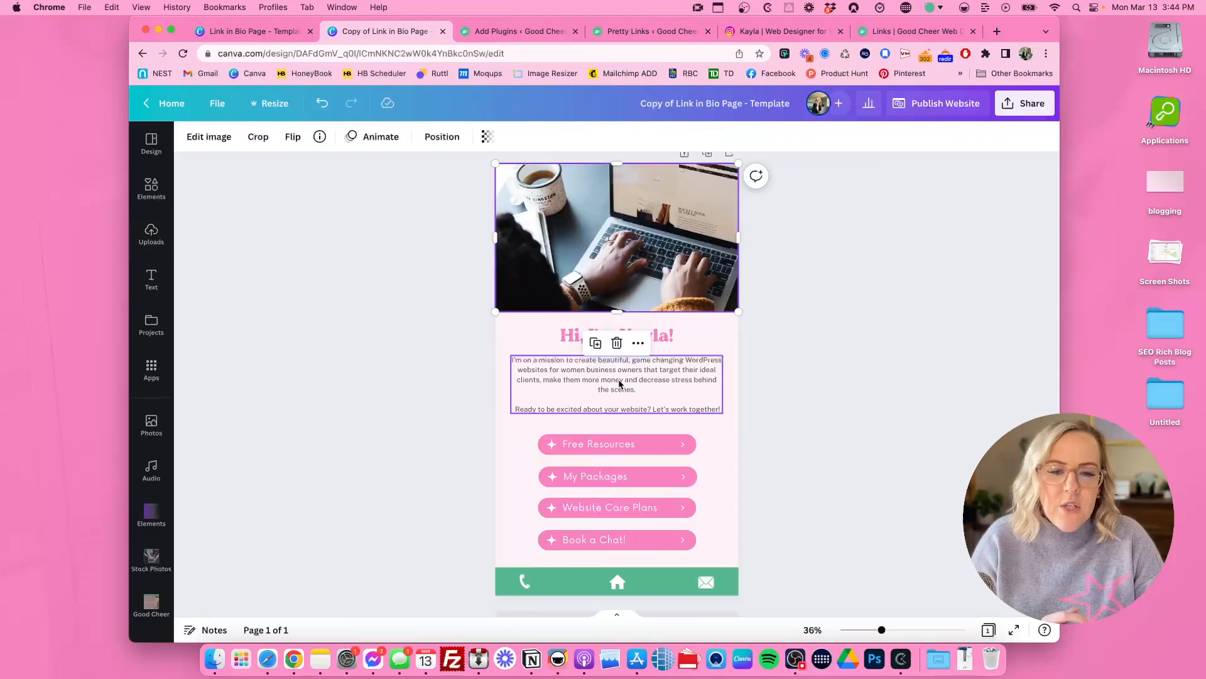
Step: Delete the greeting heading below the photo and move the intro paragraph up into its place
left_click(538, 342)
key("Delete")
mouse_move(622, 358)
left_mouse_down()
mouse_move(664, 370)
mouse_move(628, 347)
left_mouse_up()
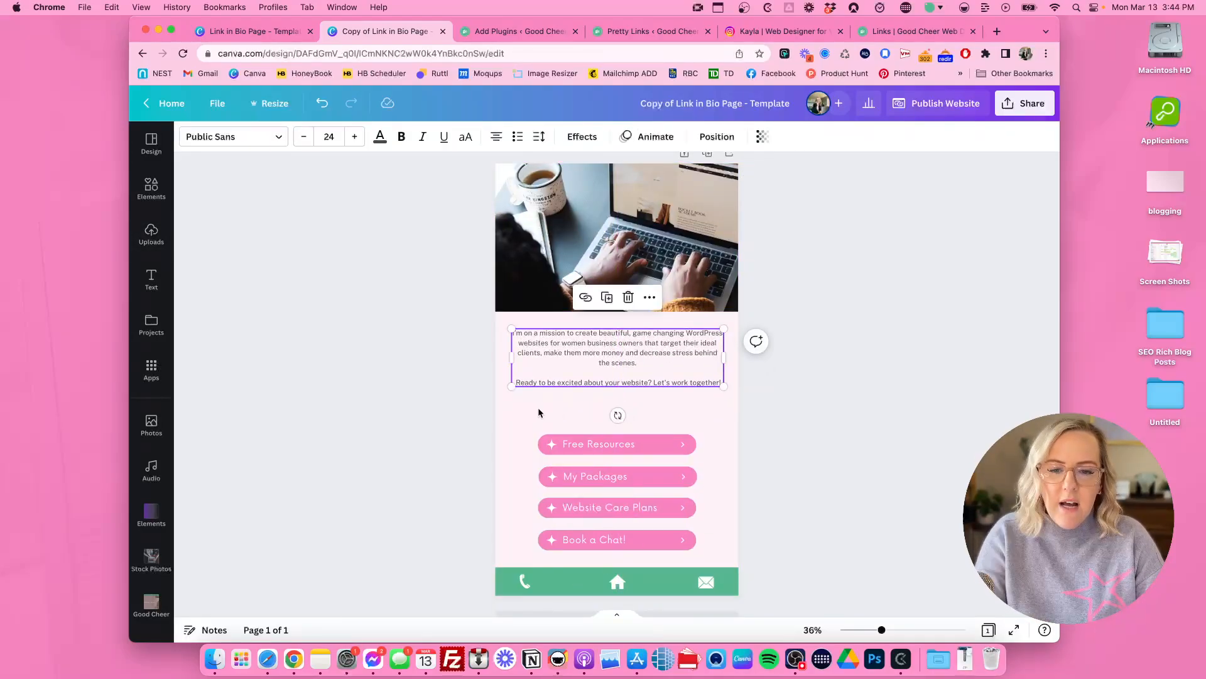
Step: Duplicate the complete Free Resources button and place the copy directly above the original, aligned with the other buttons
left_click(534, 418)
left_click_drag(536, 419, 698, 455)
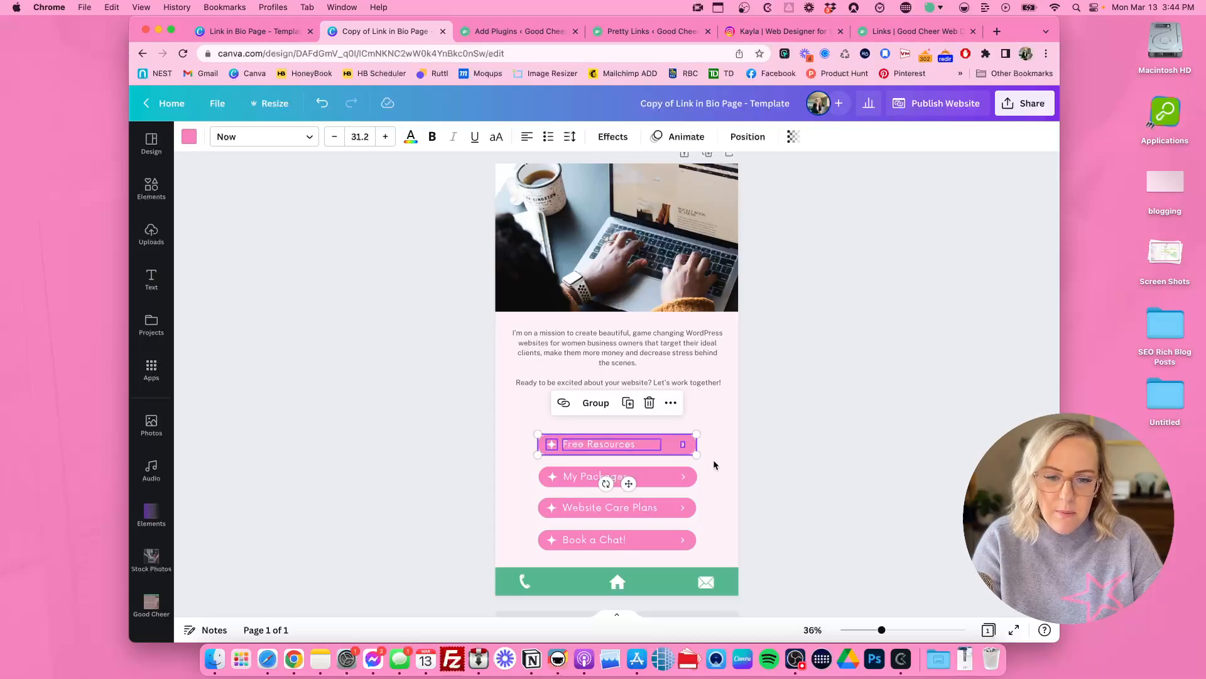
left_click(516, 406)
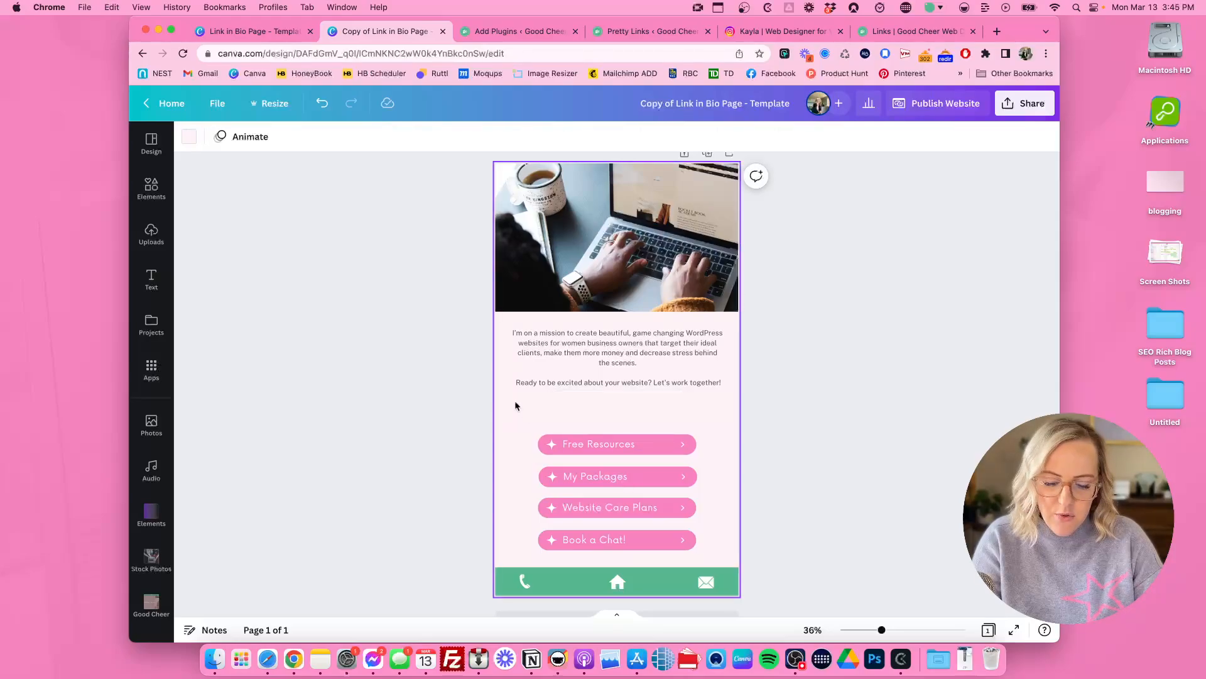
key("super+v")
left_click_drag(602, 449, 599, 413)
left_click(481, 417)
Step: Change the label of the topmost button to "New Blog Post"
left_click(577, 415)
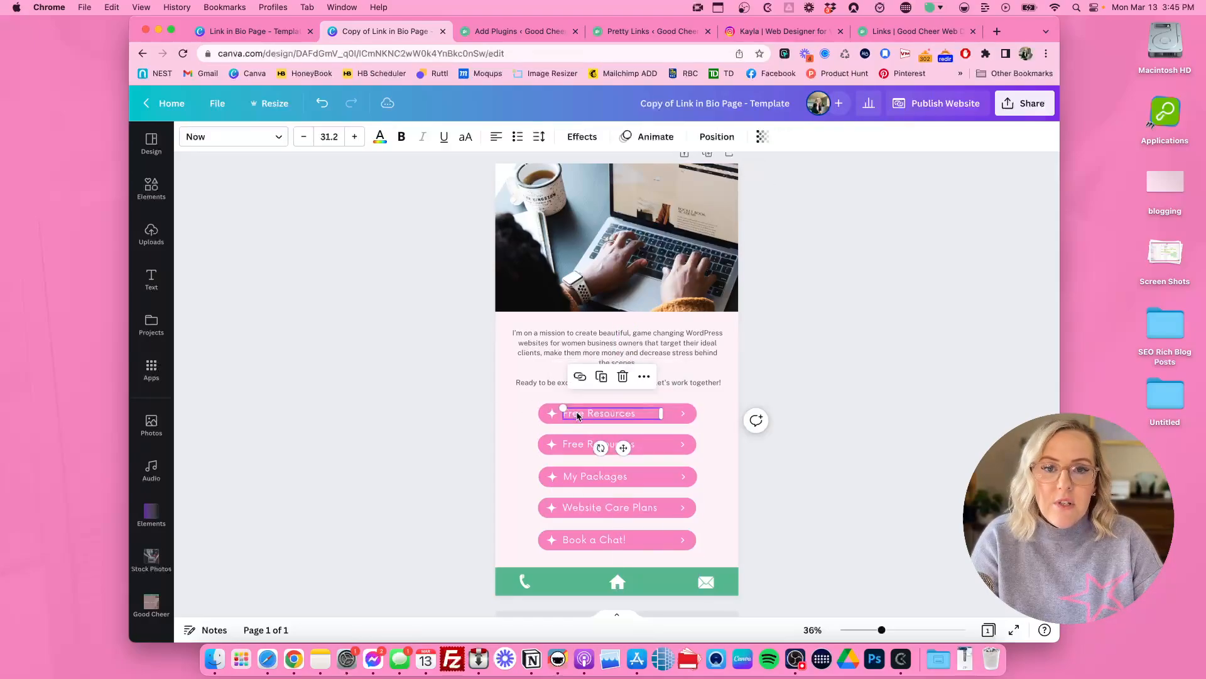
left_click(577, 416)
key("super+a")
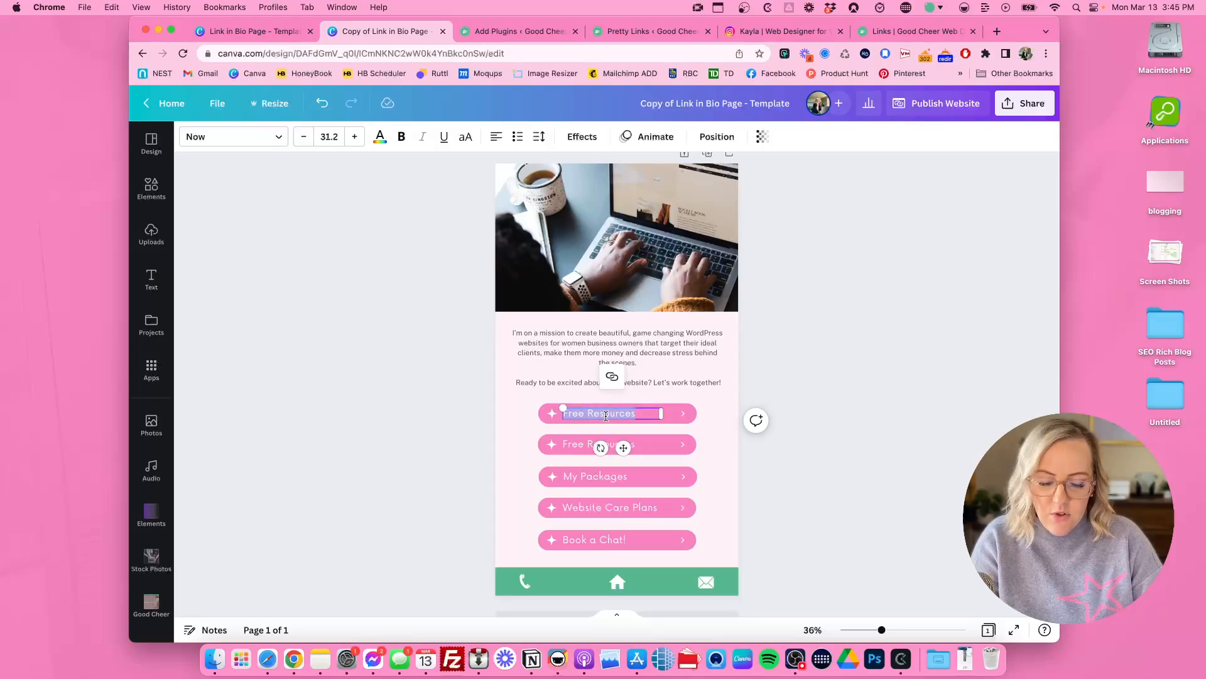
type("New Blog P")
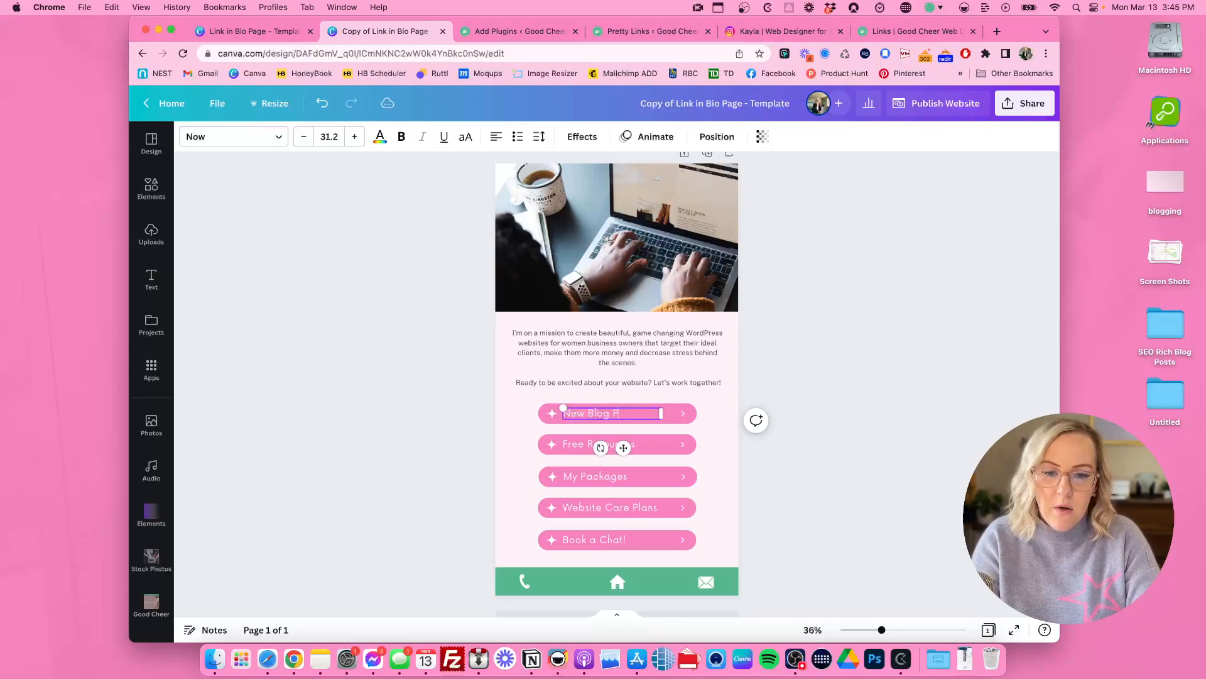
type("ost")
key("Escape")
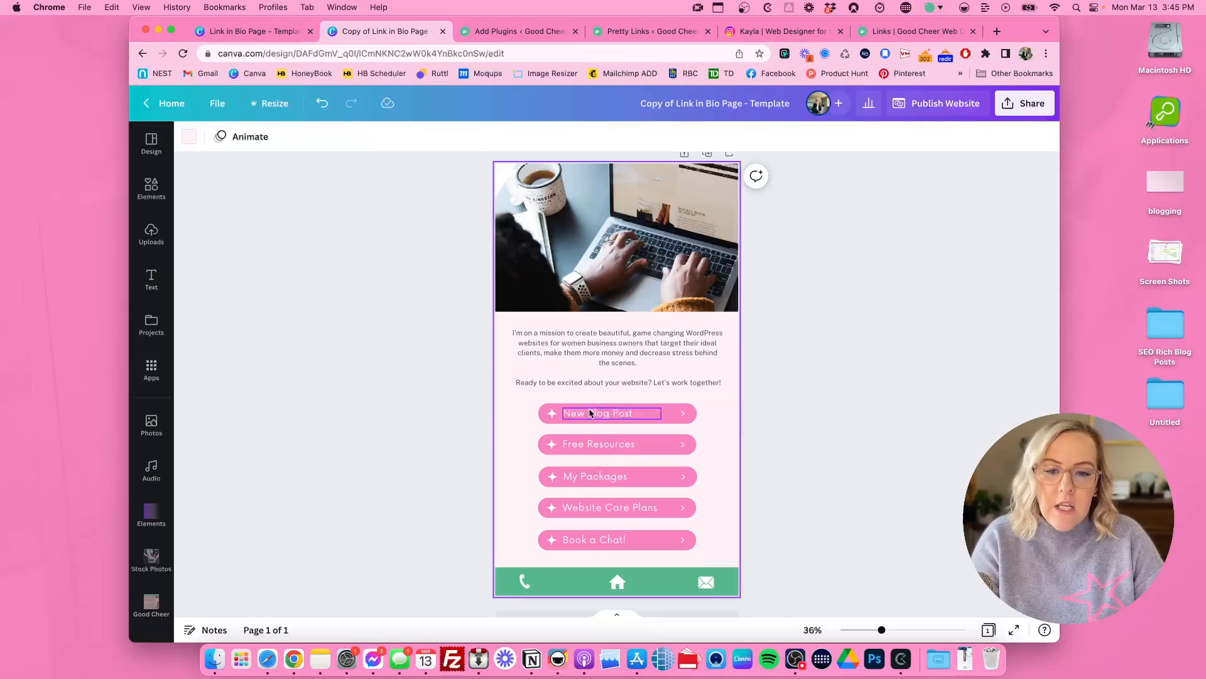
left_click(598, 418)
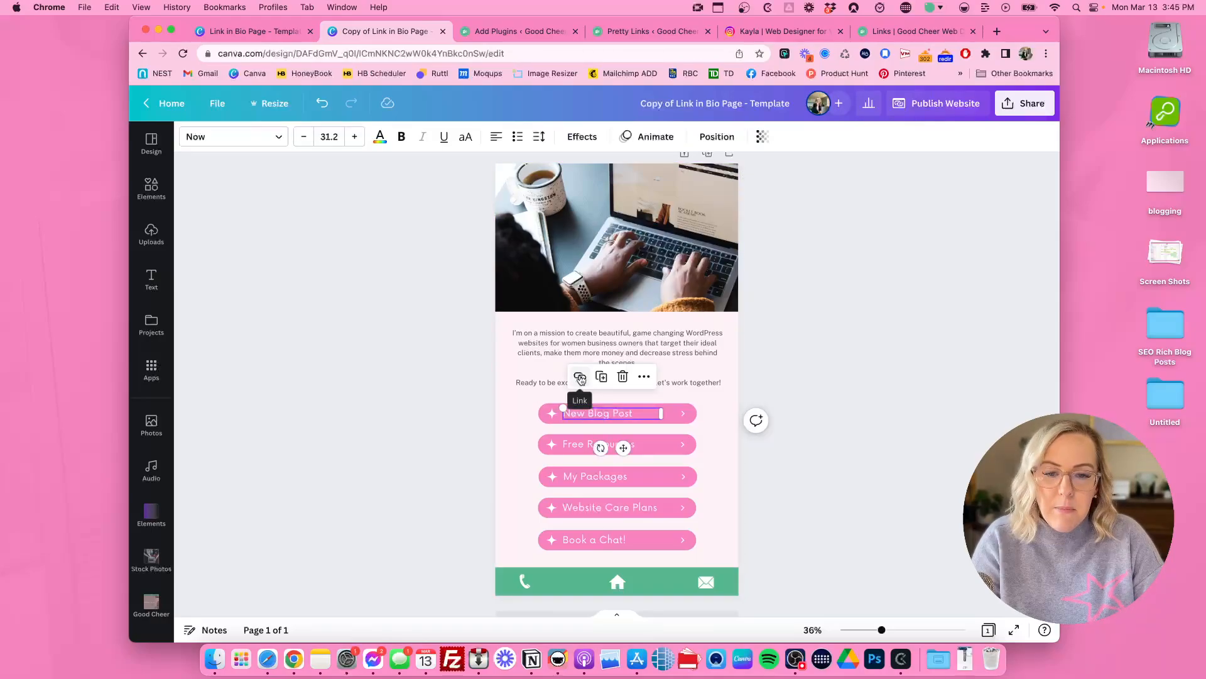
left_click(580, 377)
left_click(686, 431)
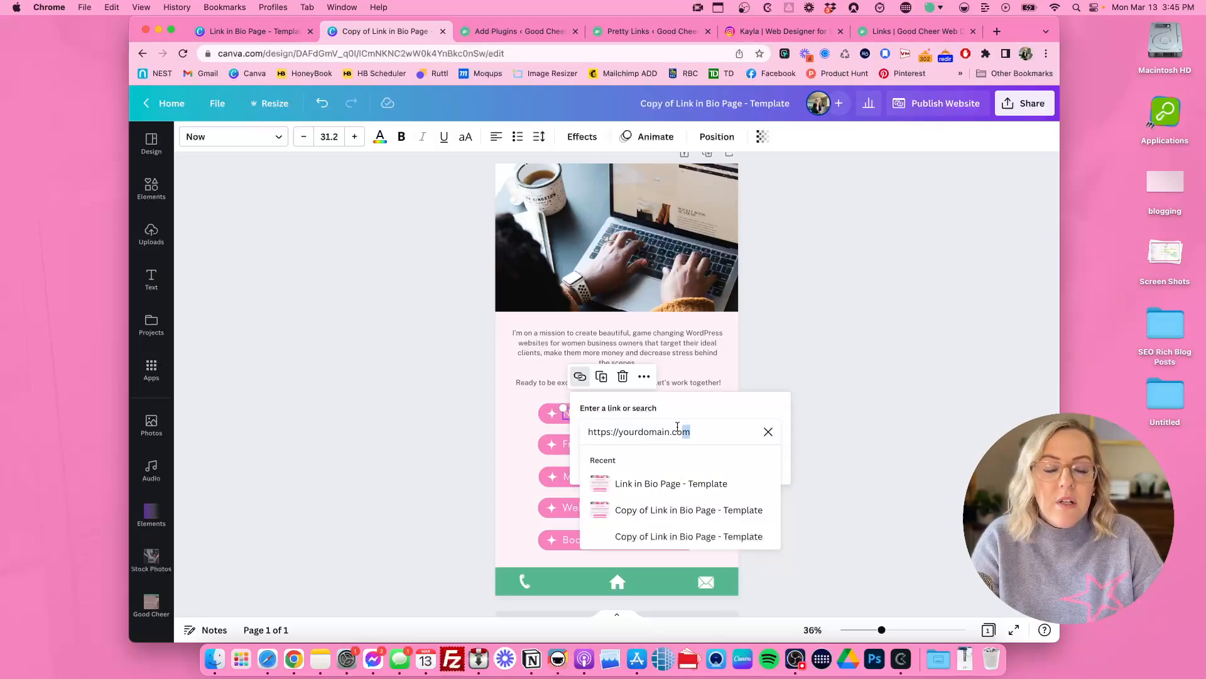
left_click_drag(686, 432, 591, 422)
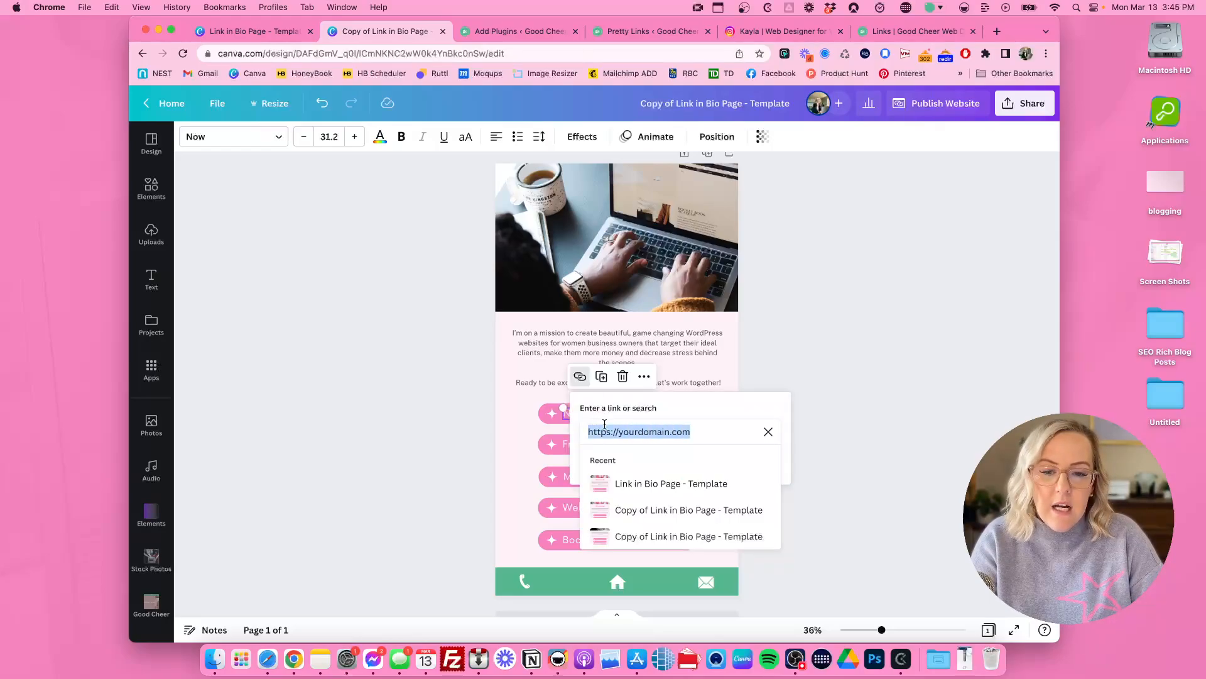
left_click_drag(618, 431, 703, 432)
type("goodch")
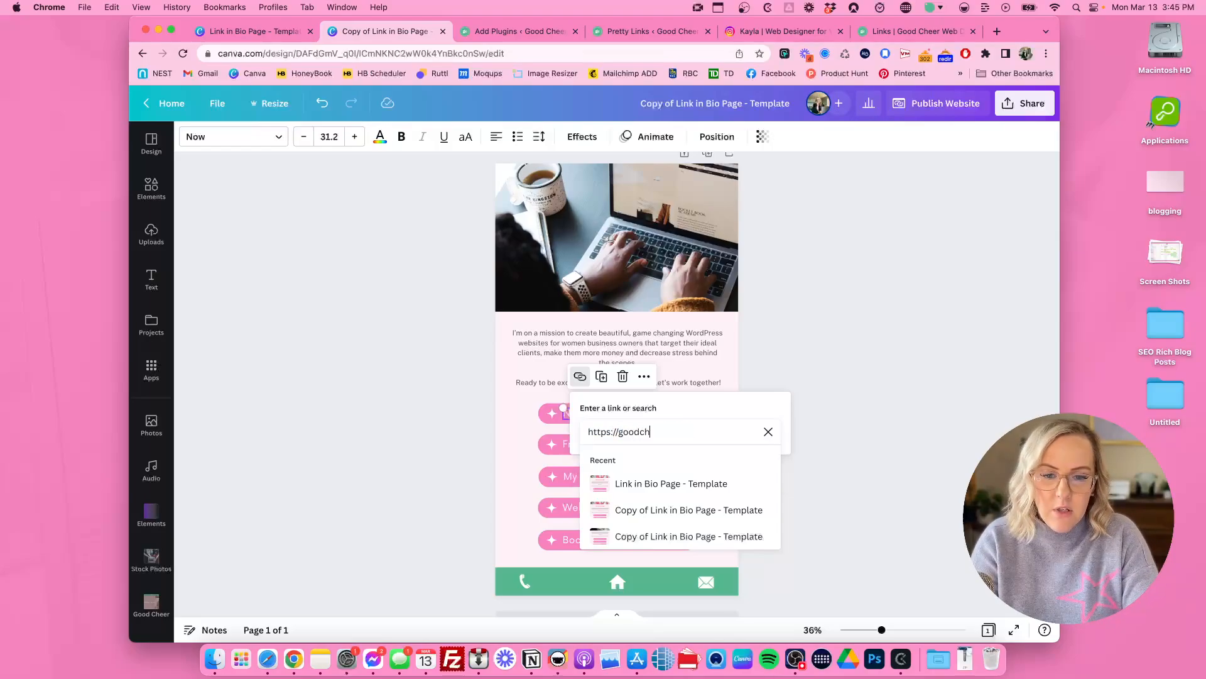
type("eerdesign.com/")
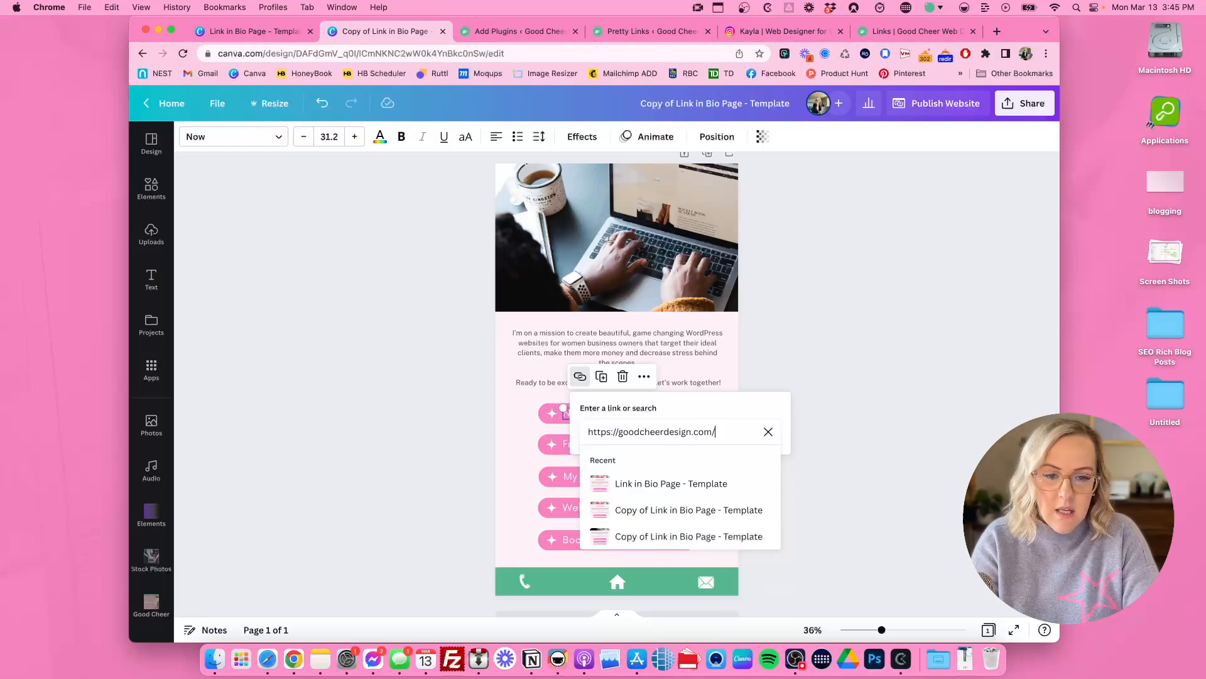
type("blog/")
key("Return")
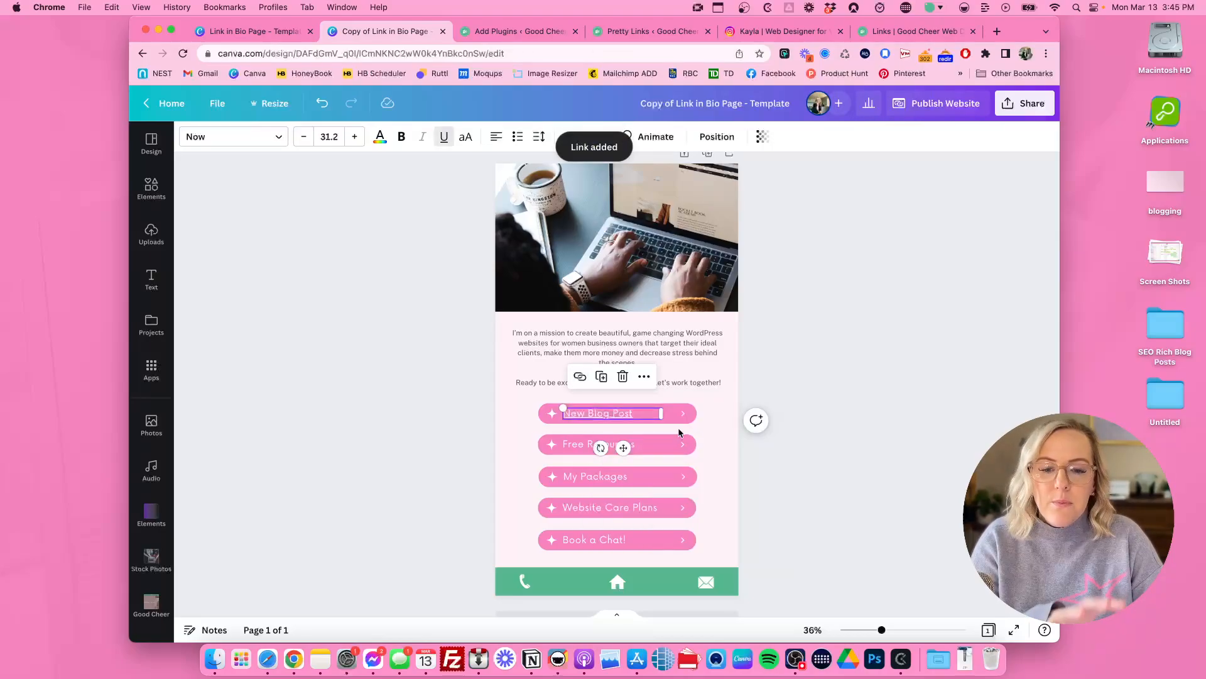
left_click(444, 137)
left_click(456, 349)
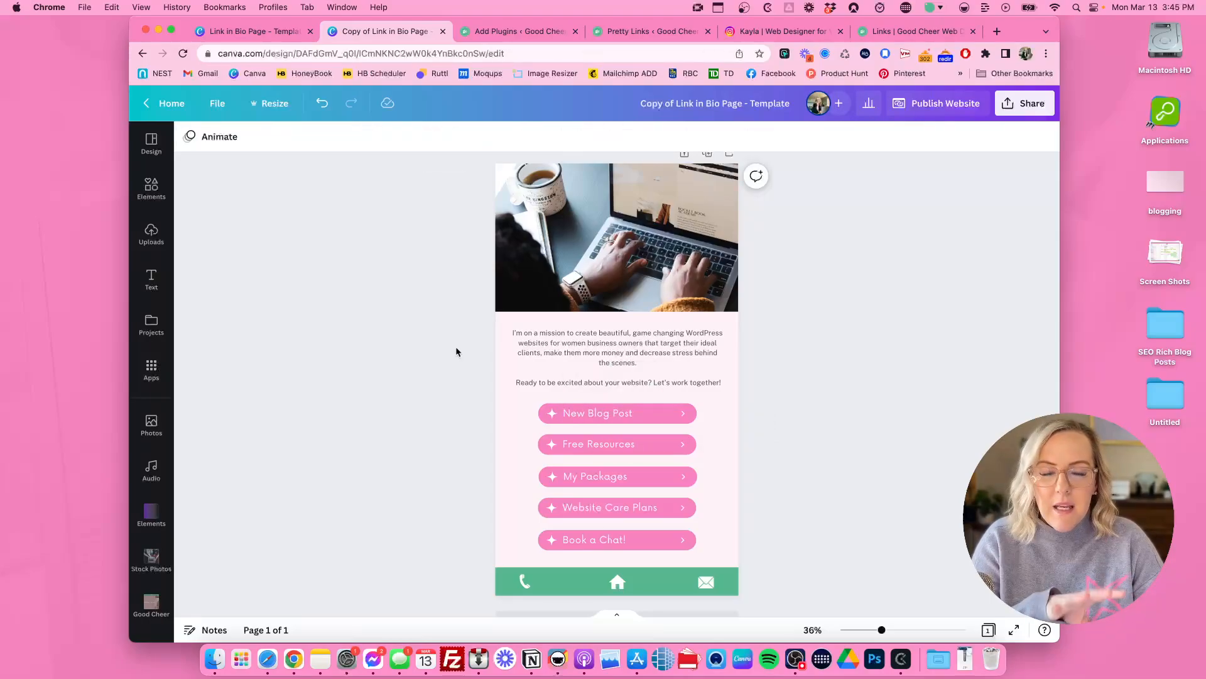
Step: Delete the star icon from the New Blog Post button and undo the deletion
left_click(551, 415)
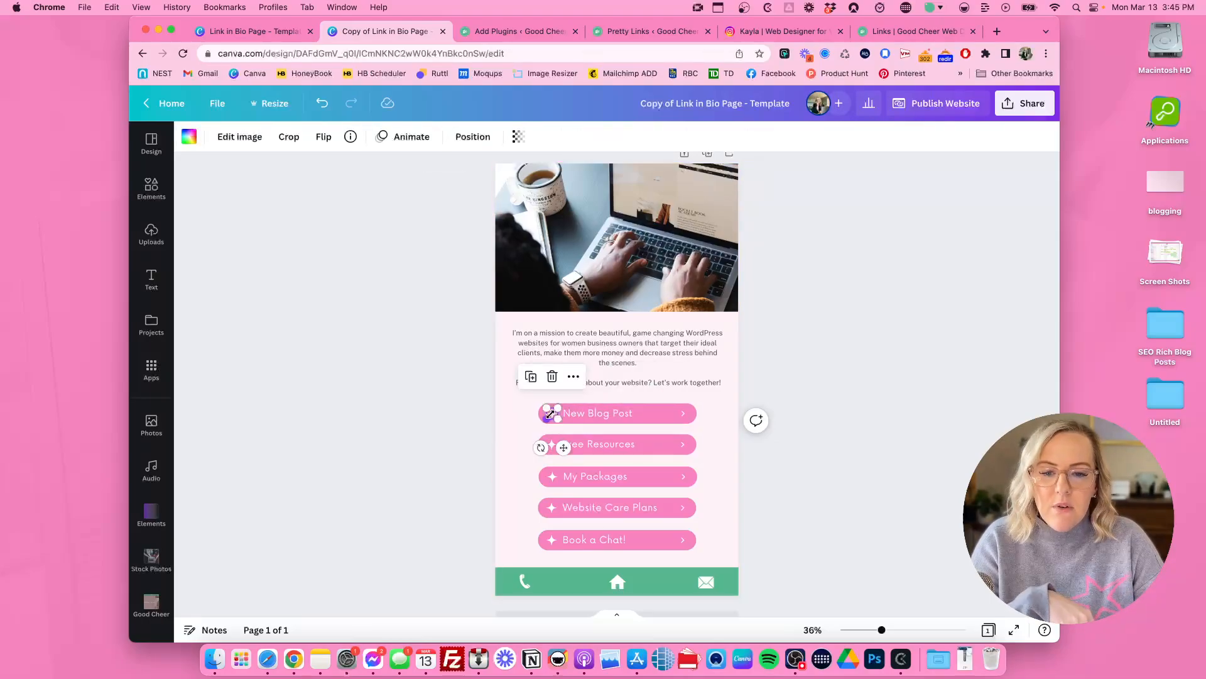
key("Delete")
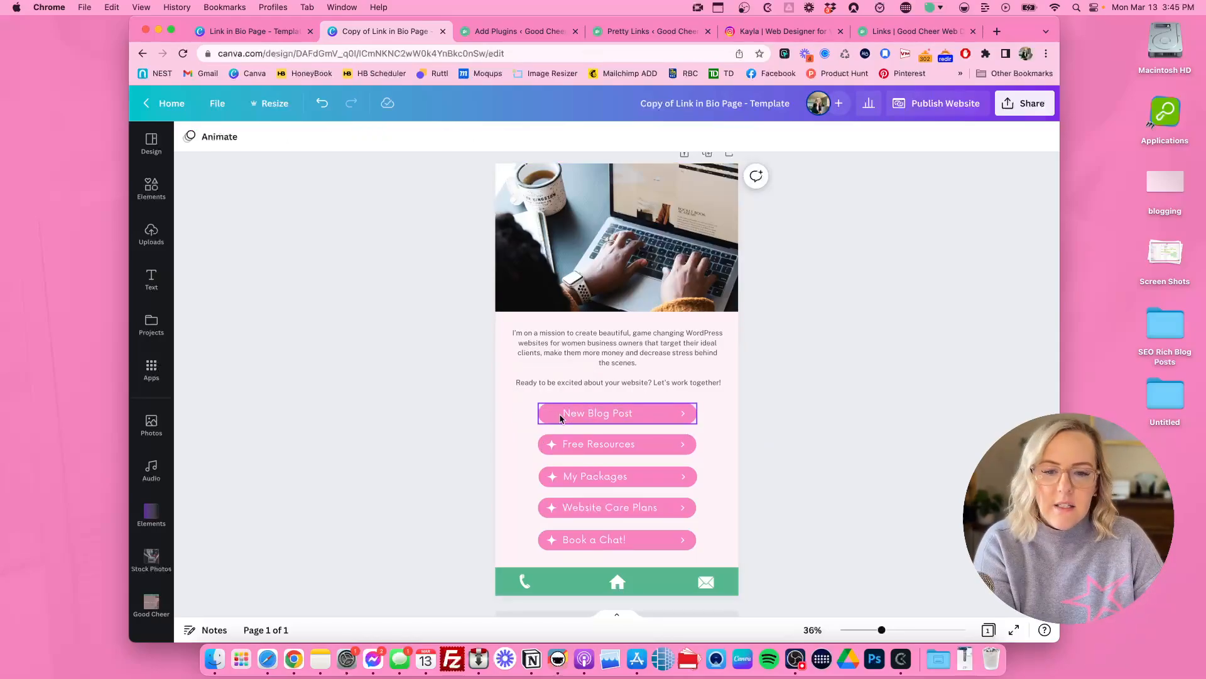
key("super+z")
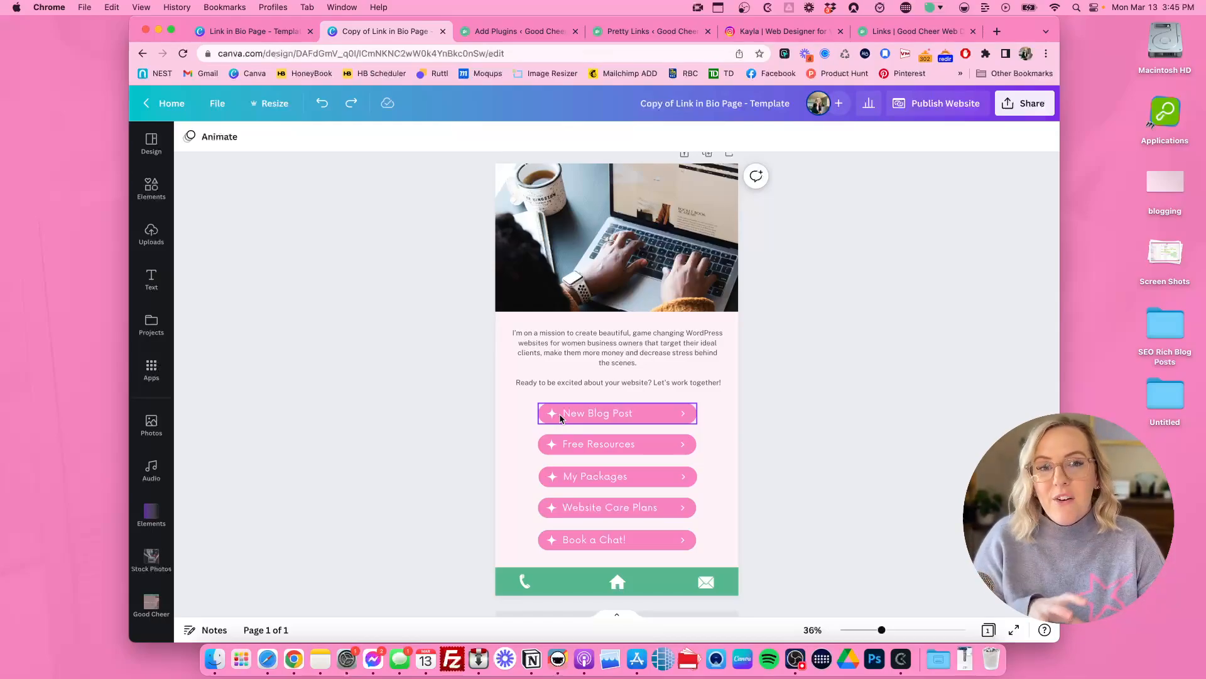
left_click(514, 415)
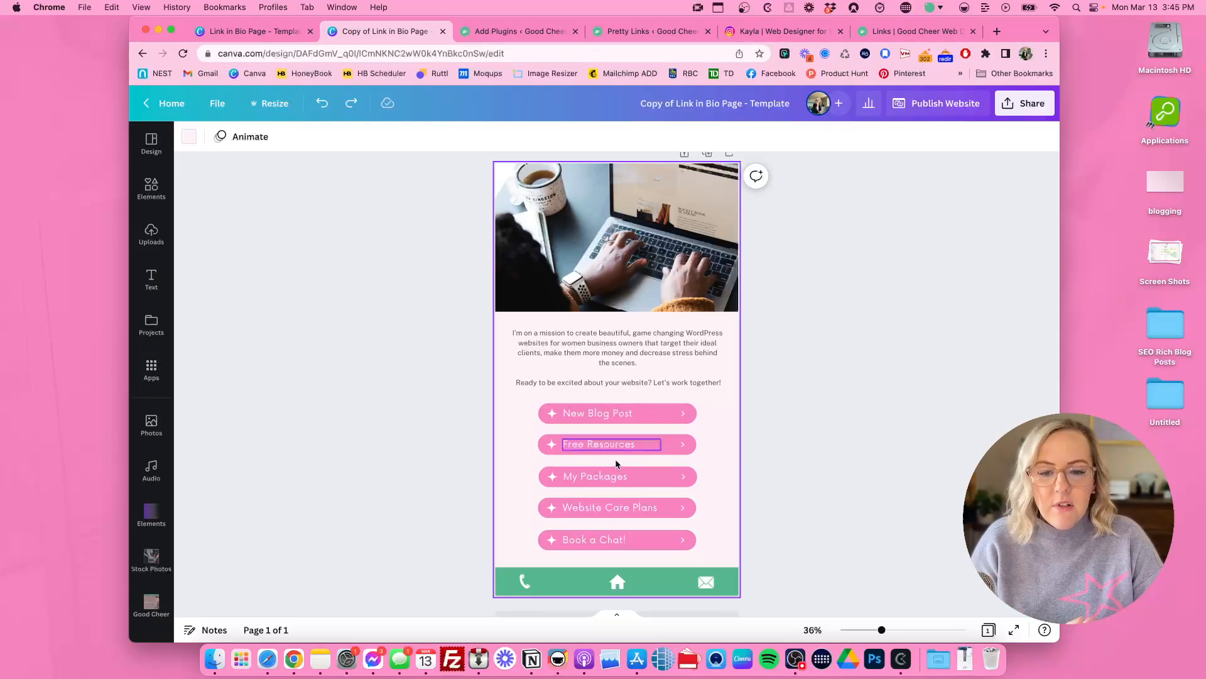
Step: Check the link assigned to the phone icon in the footer bar
left_click(524, 583)
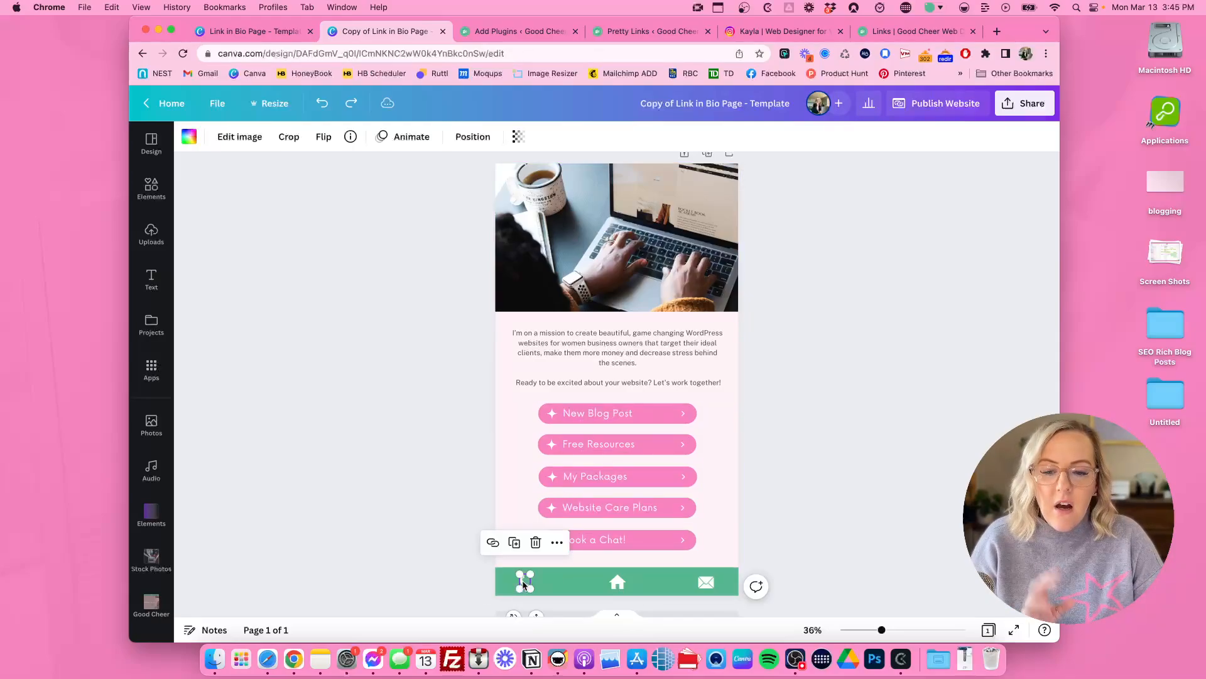
left_click(493, 544)
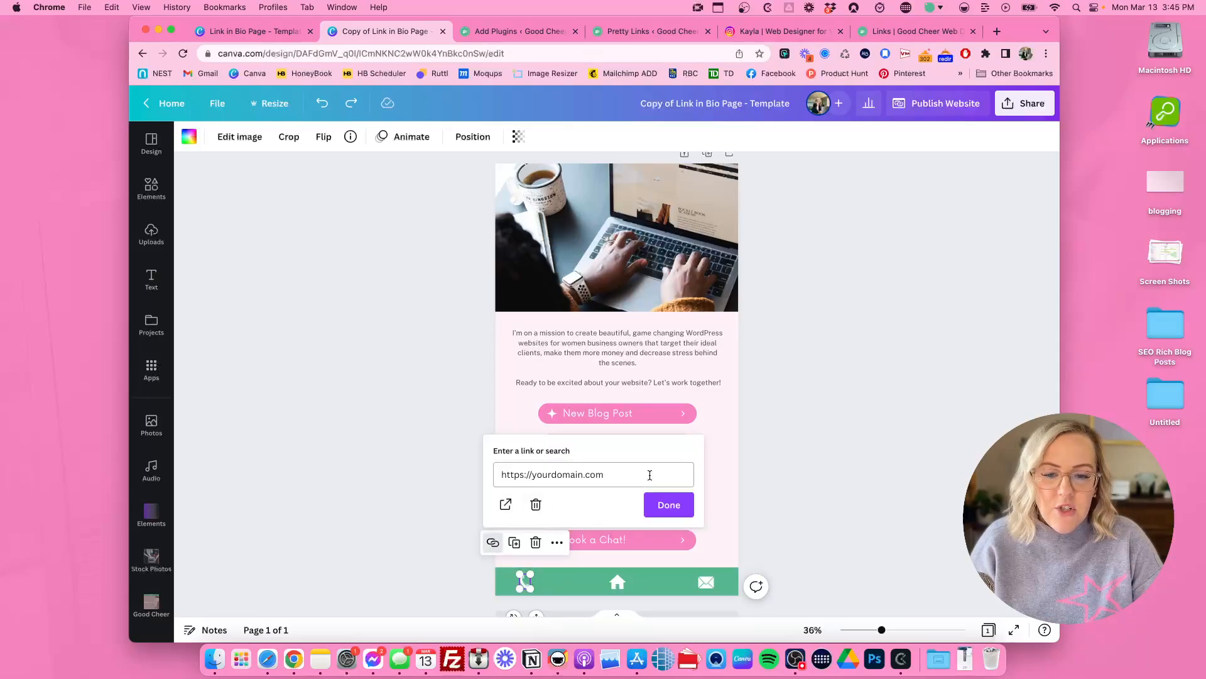
left_click(668, 505)
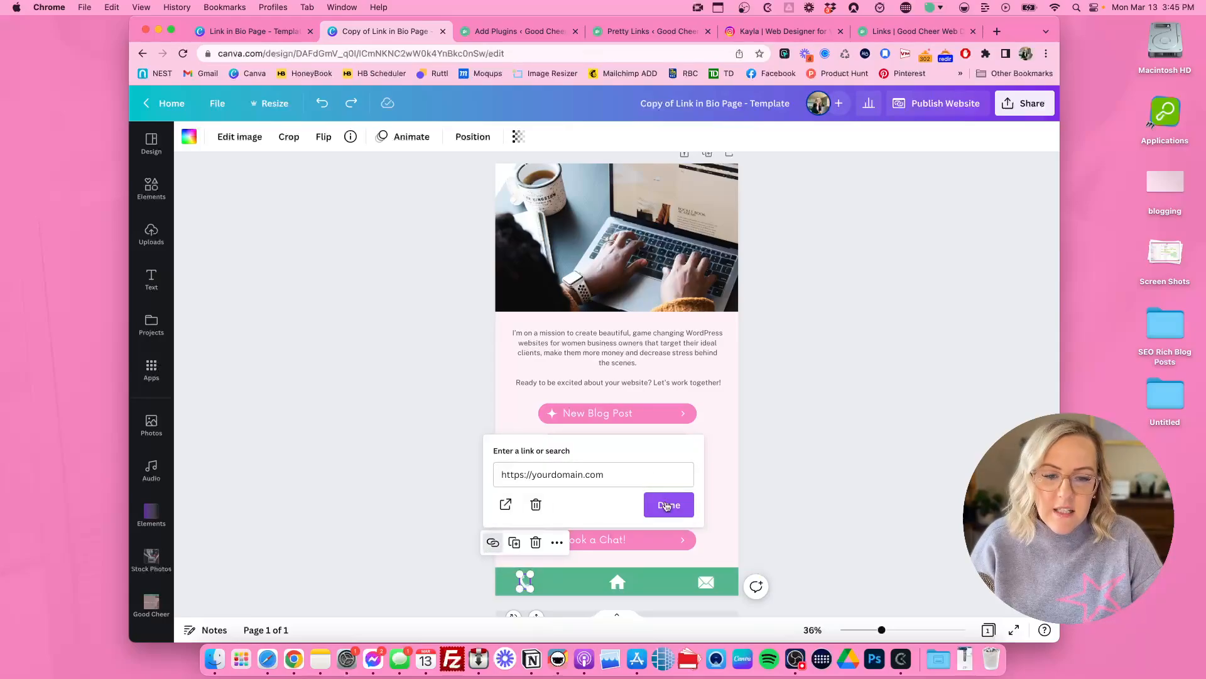
left_click(802, 487)
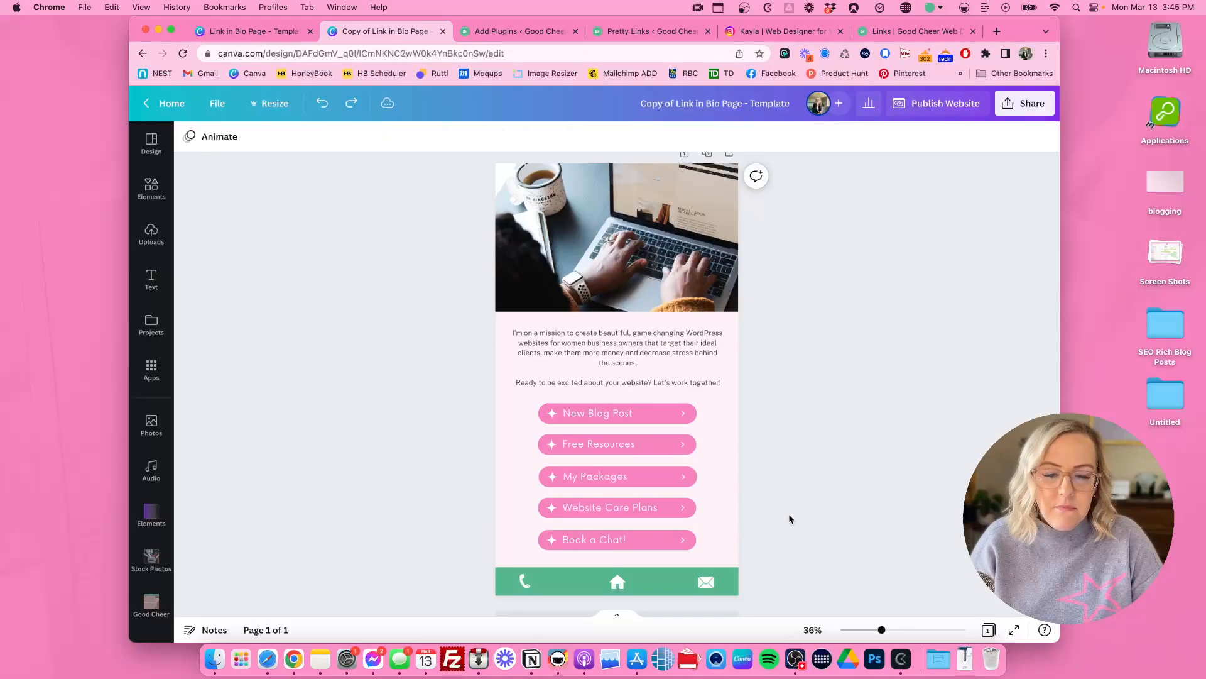
Step: Change the footer bar's fill to the pink used for the buttons
left_click(668, 586)
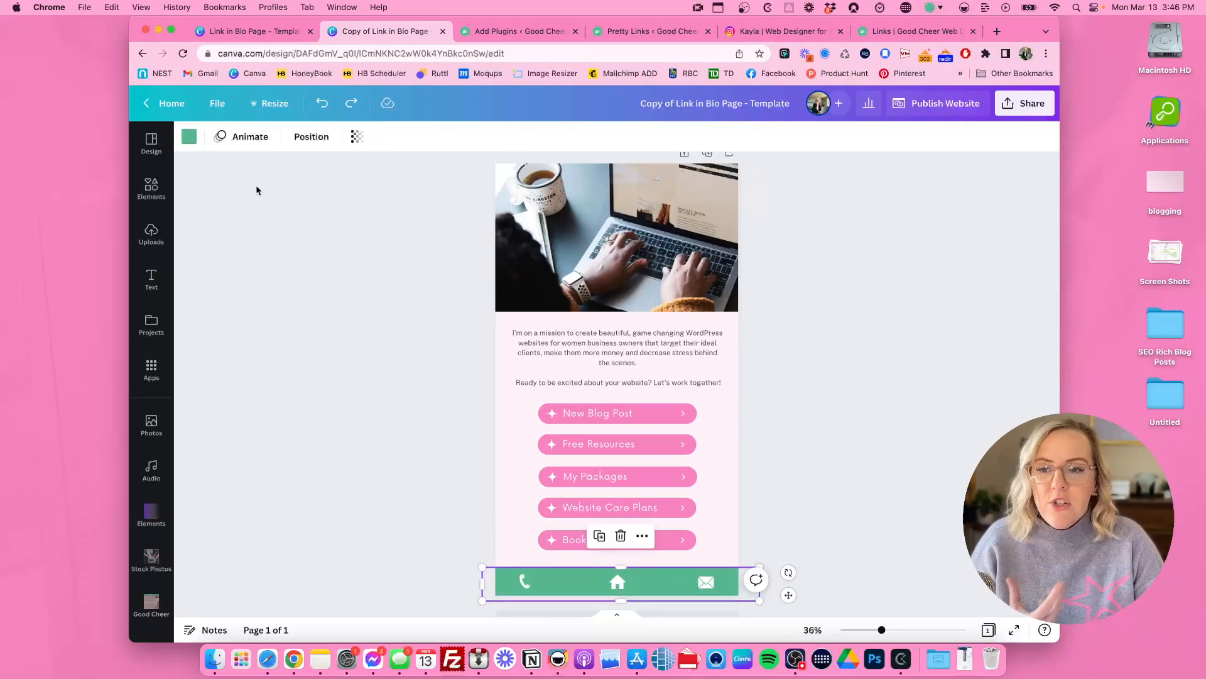
left_click(189, 140)
left_click(236, 374)
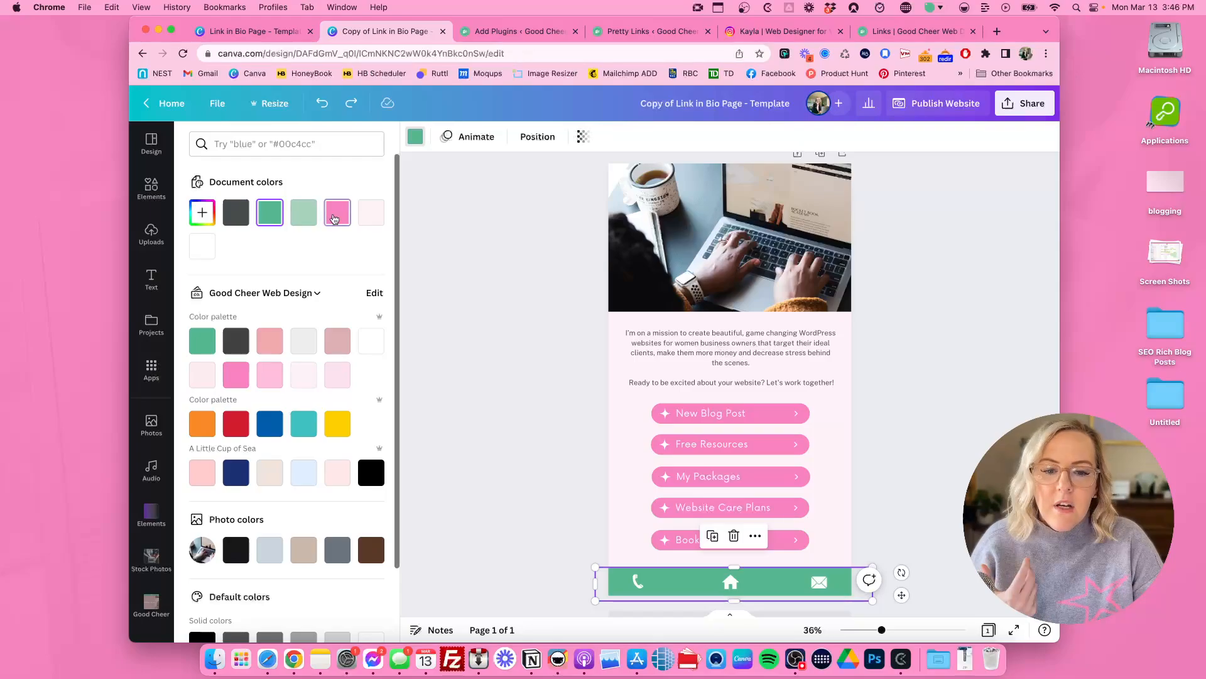
left_click(548, 290)
scroll(548, 290, "up", 1)
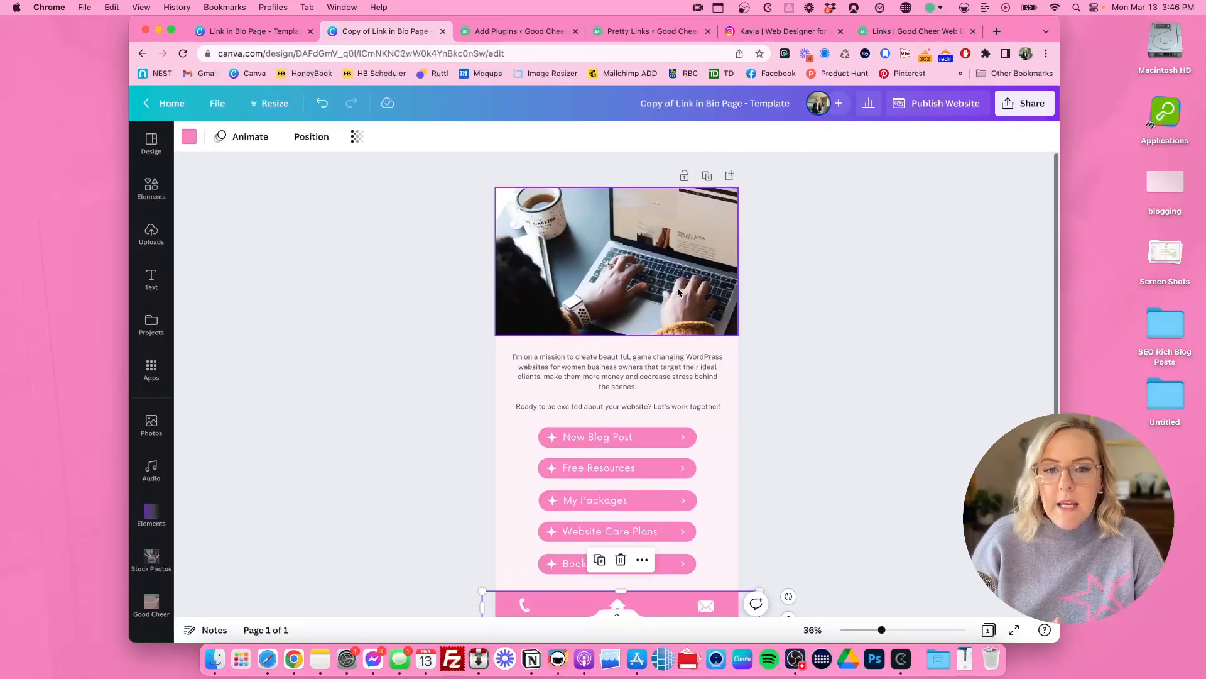
left_click(820, 294)
scroll(820, 295, "down", 1)
scroll(819, 292, "up", 2)
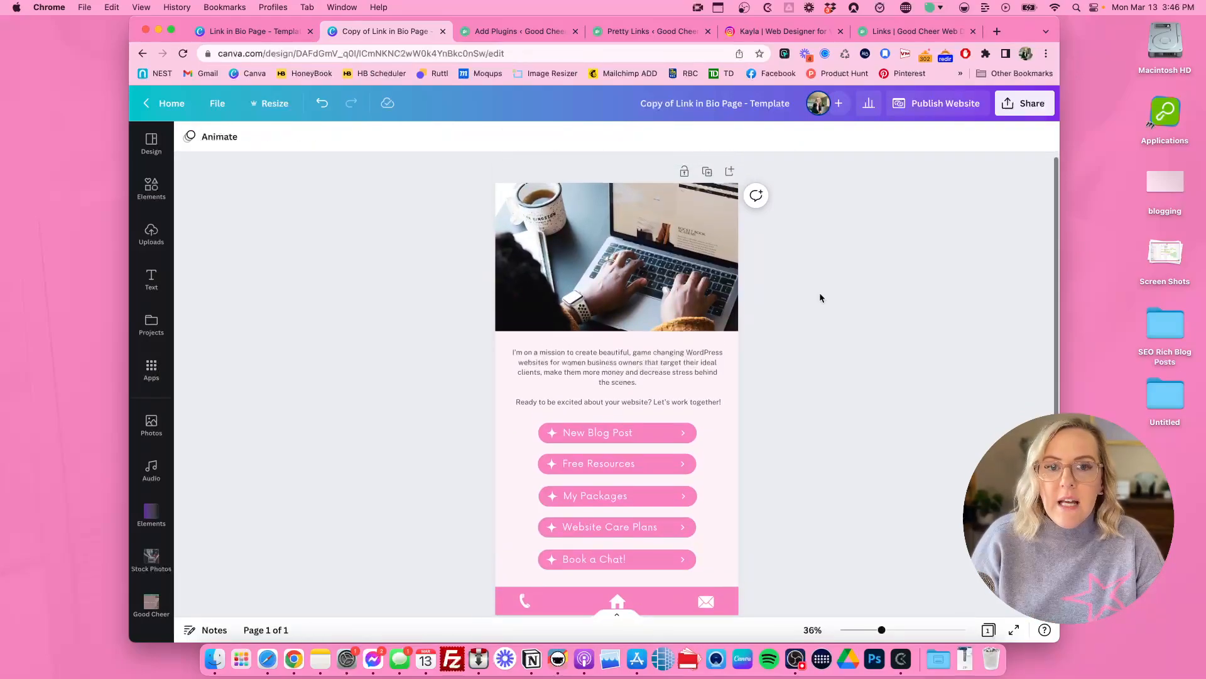
Step: Set the website's web style to Scrolling, open the design as a website and select its web address
left_click(922, 110)
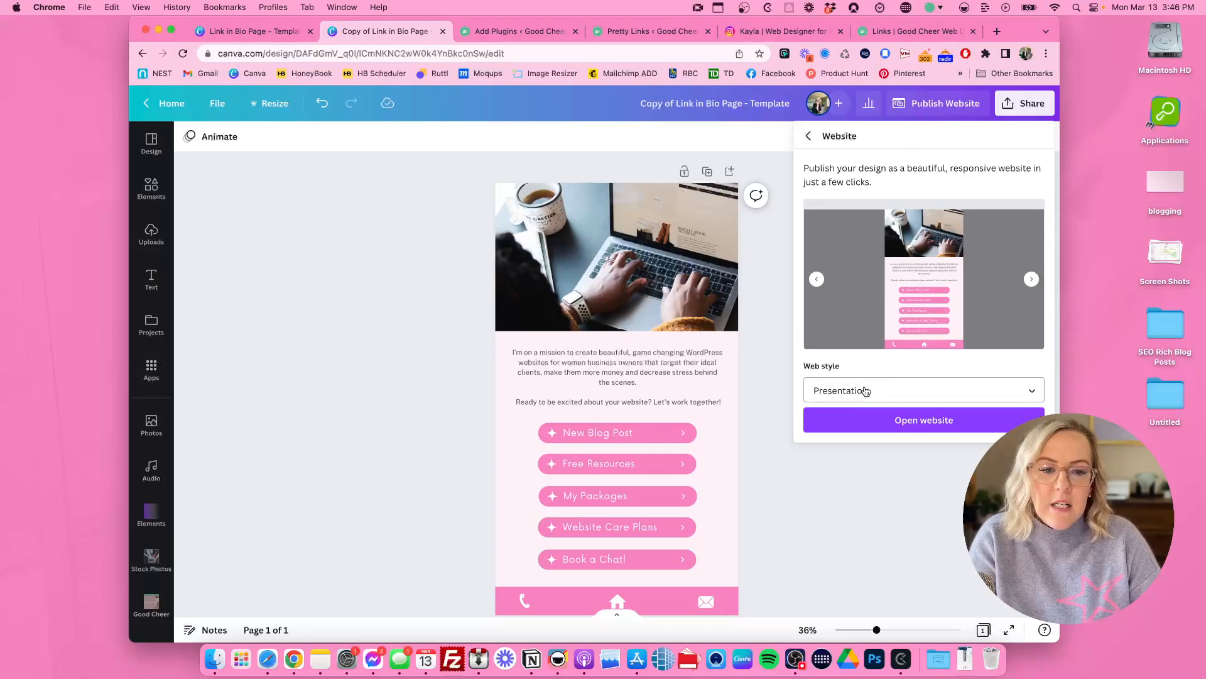
left_click(861, 392)
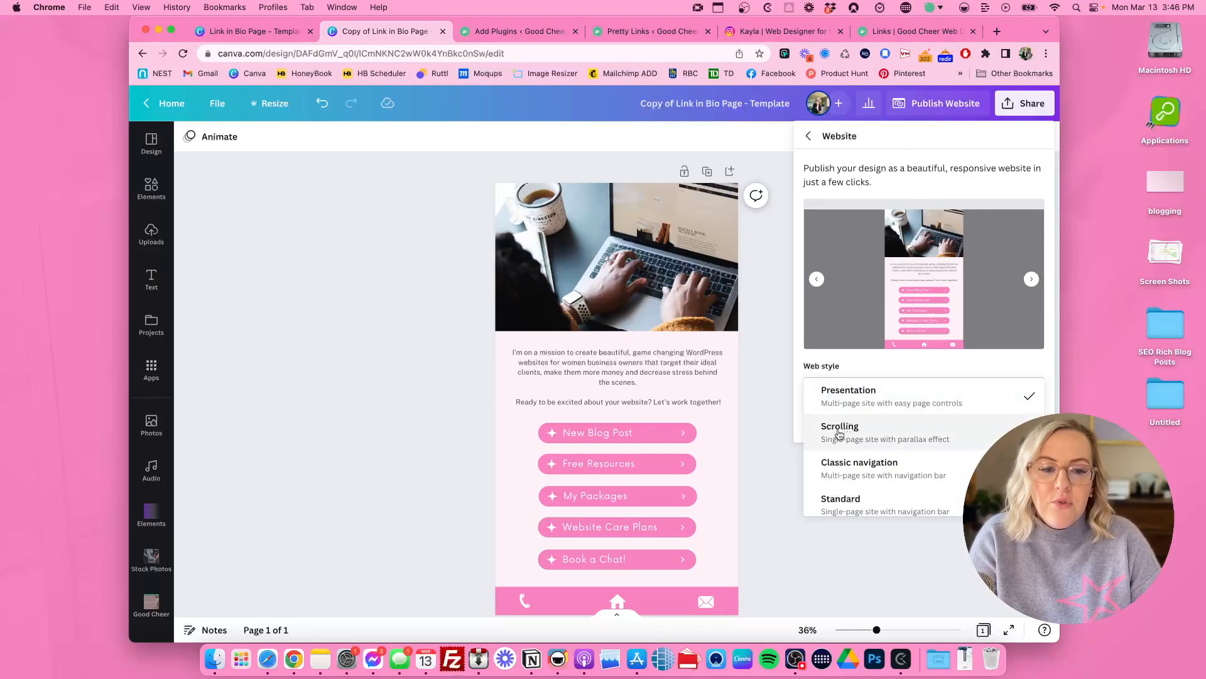
left_click(885, 436)
left_click(930, 418)
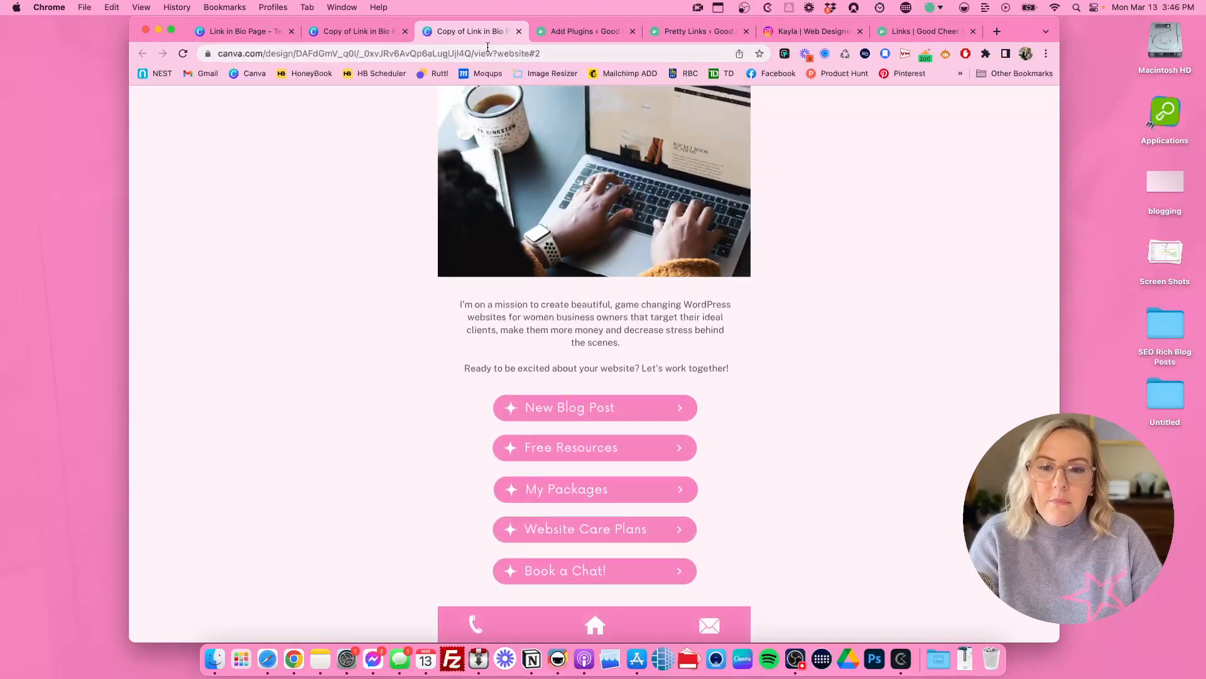
left_click(554, 52)
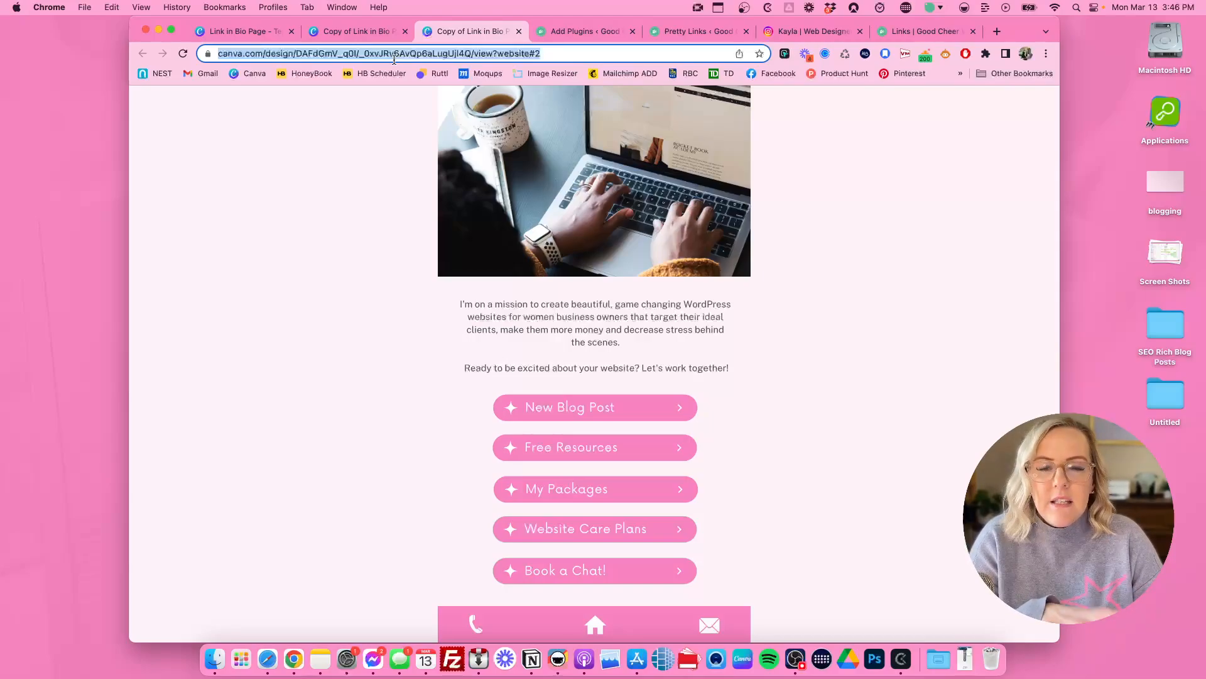
Step: Examine the Pretty Links plugin entry in the WordPress plugin search results for "pretty links"
left_click(578, 29)
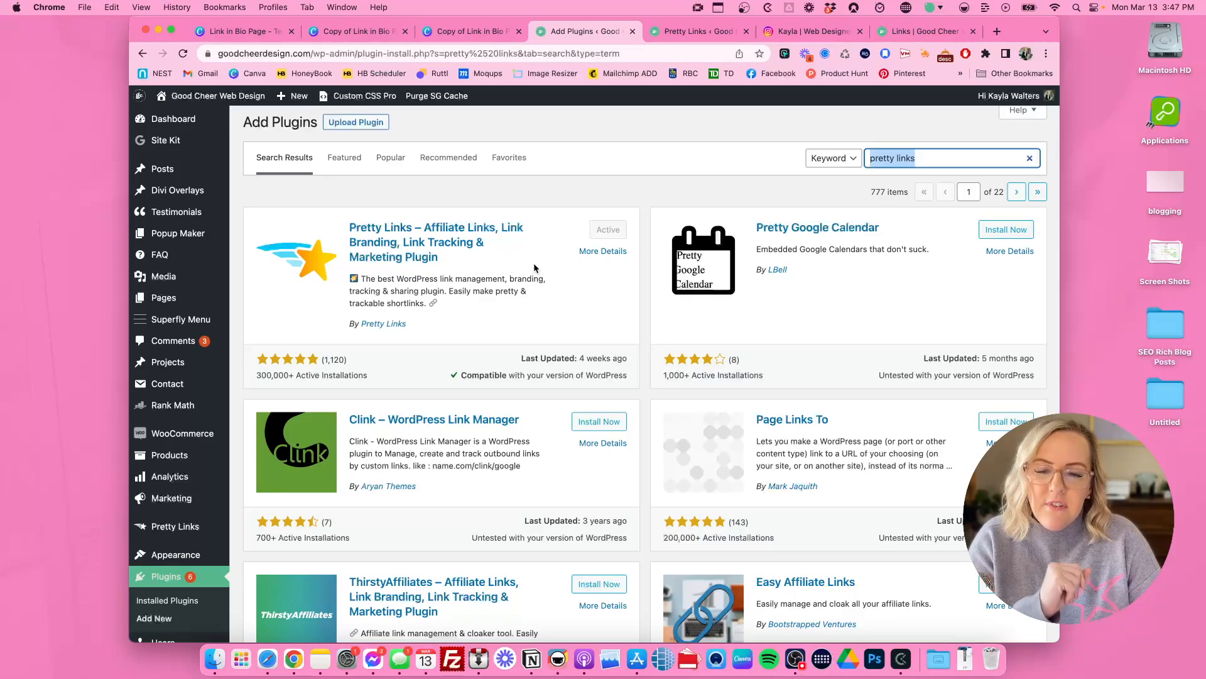
left_click(933, 159)
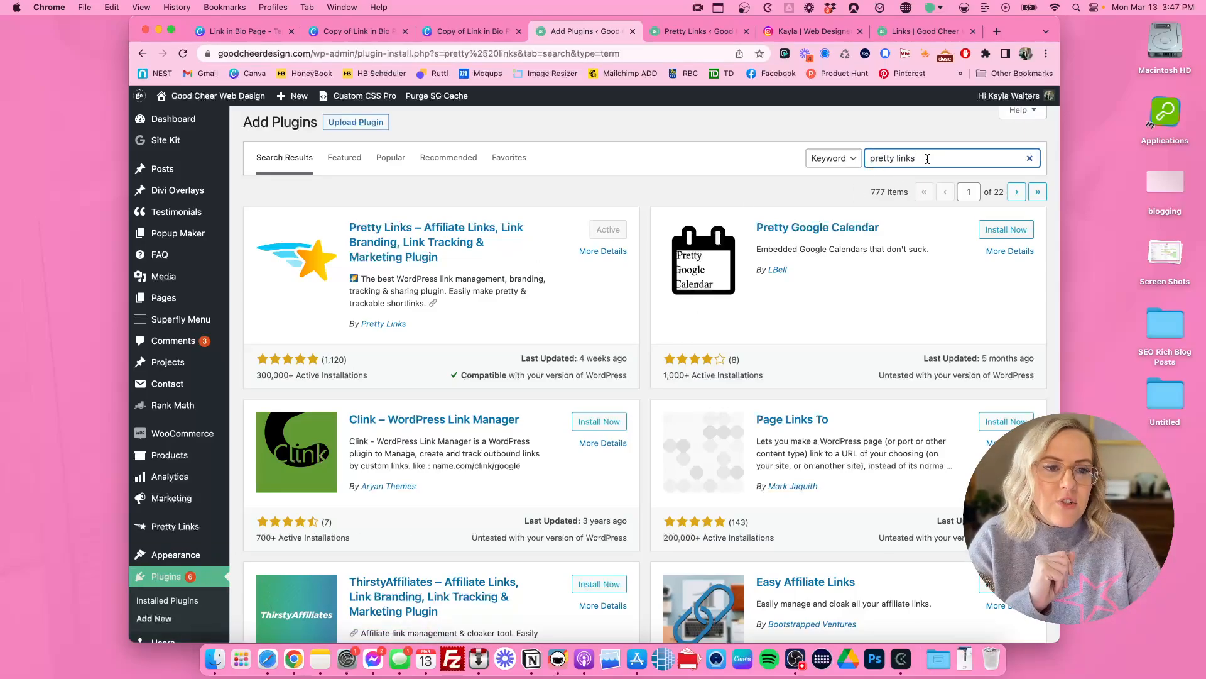
left_click_drag(919, 159, 868, 159)
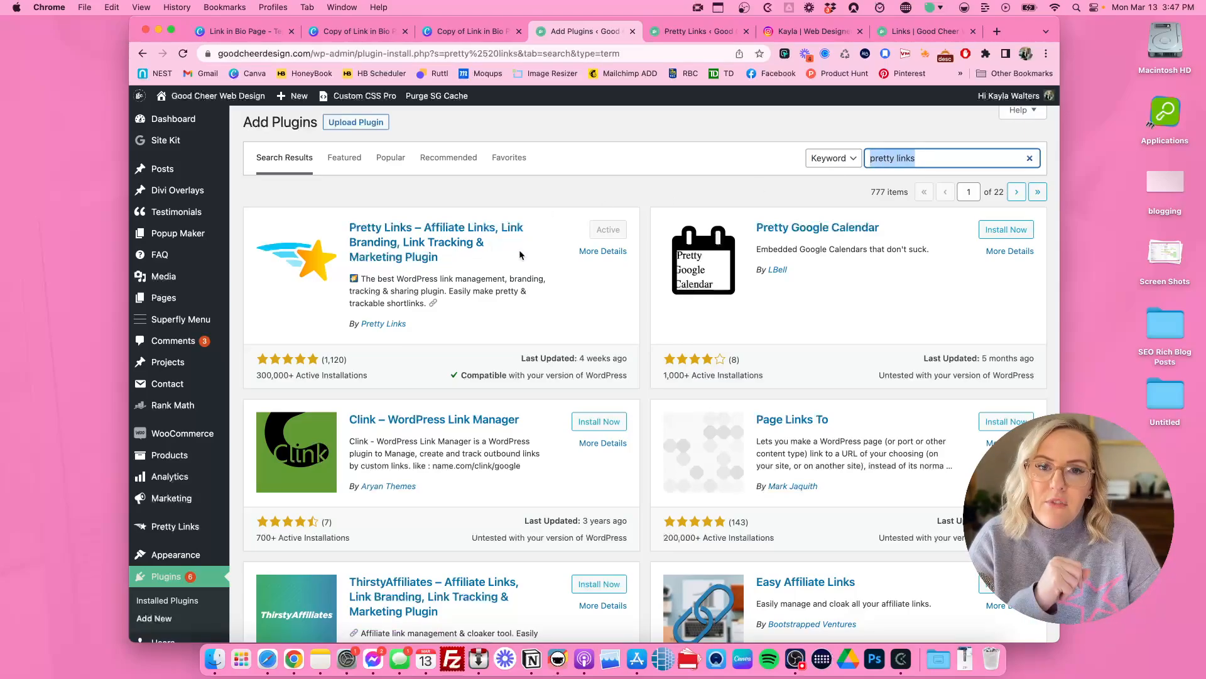
left_click(521, 254)
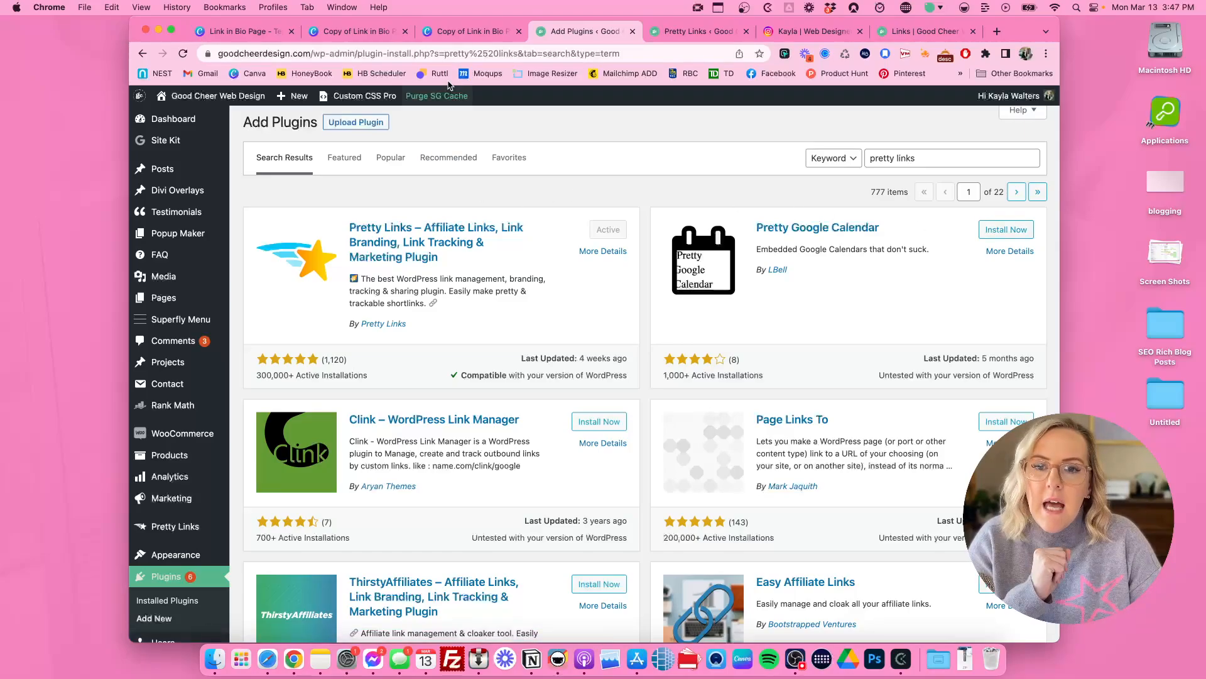
Step: Trash the existing Bio Link Page entry in Pretty Links and start a new pretty link titled "Bio Link Page"
left_click(676, 34)
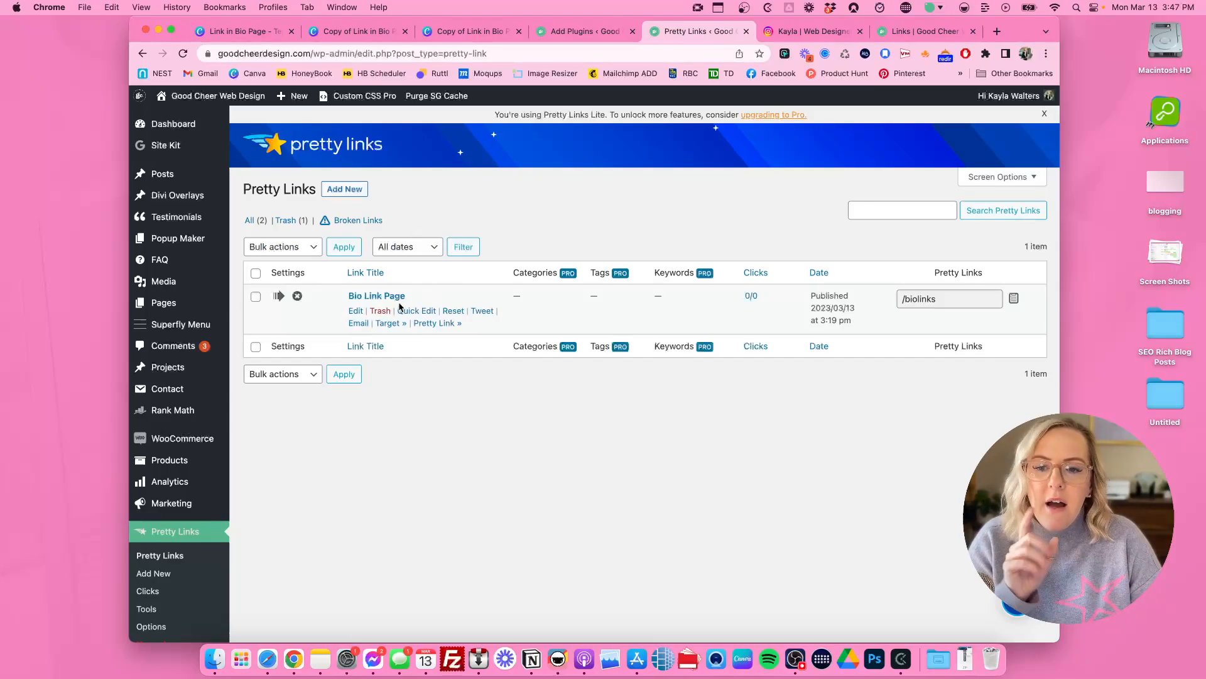
left_click(382, 312)
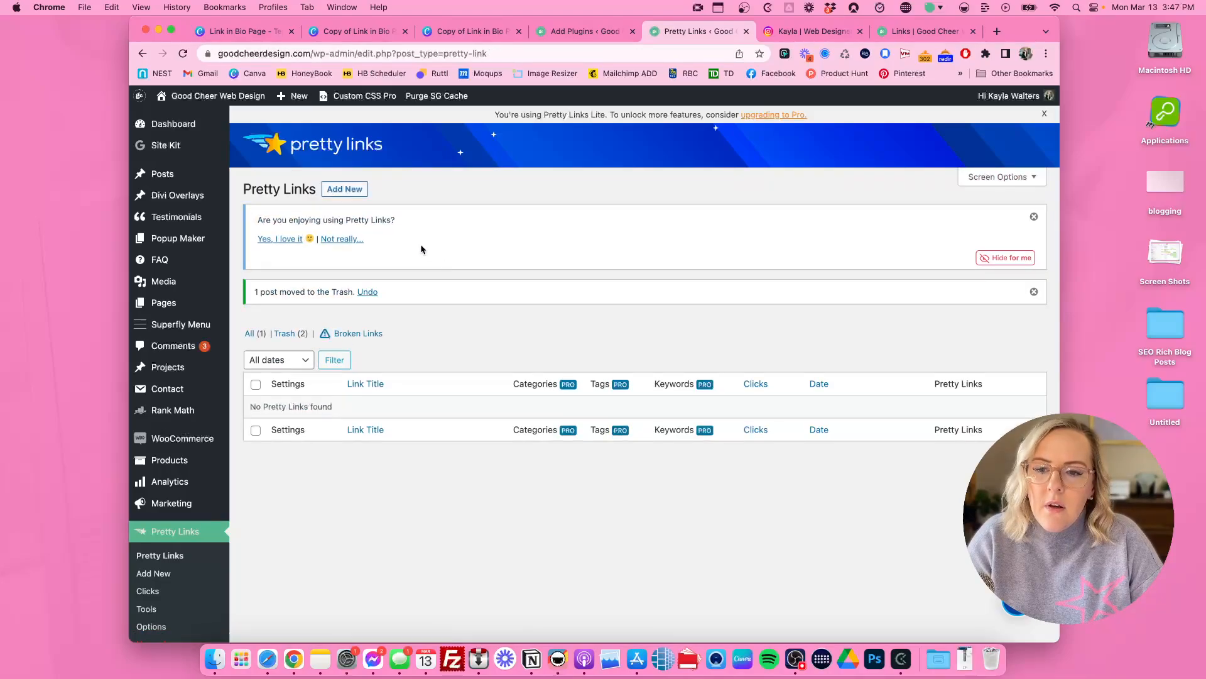
left_click(351, 192)
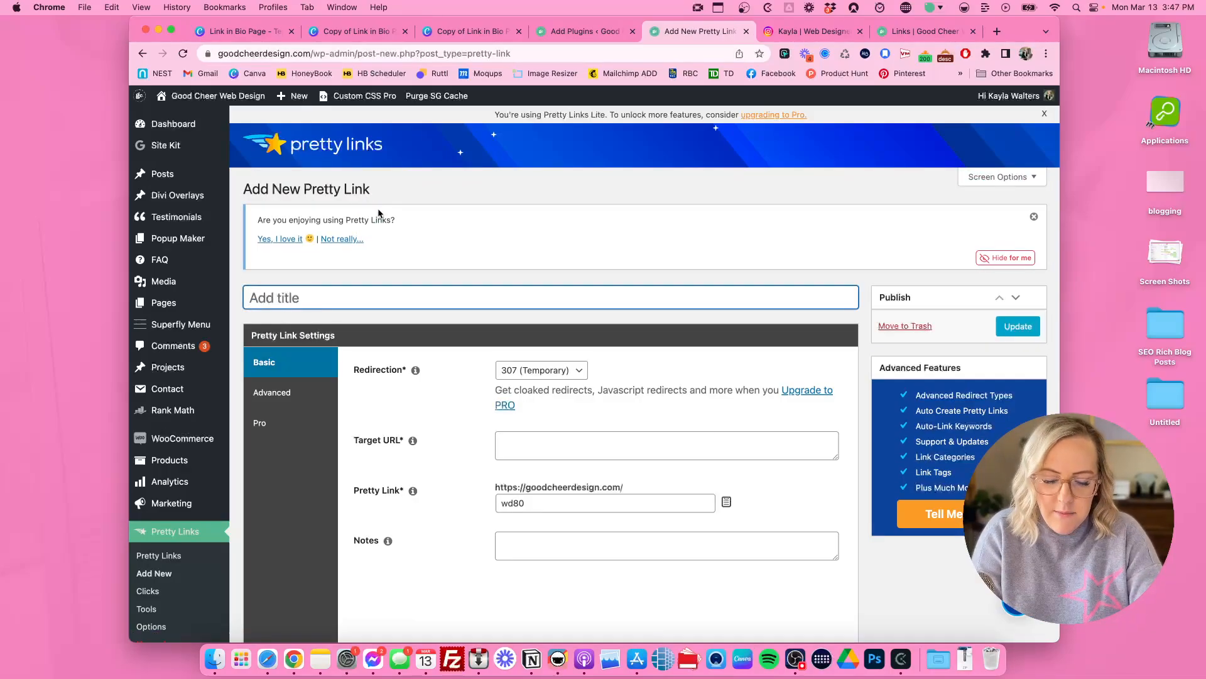
type("Bio Link ")
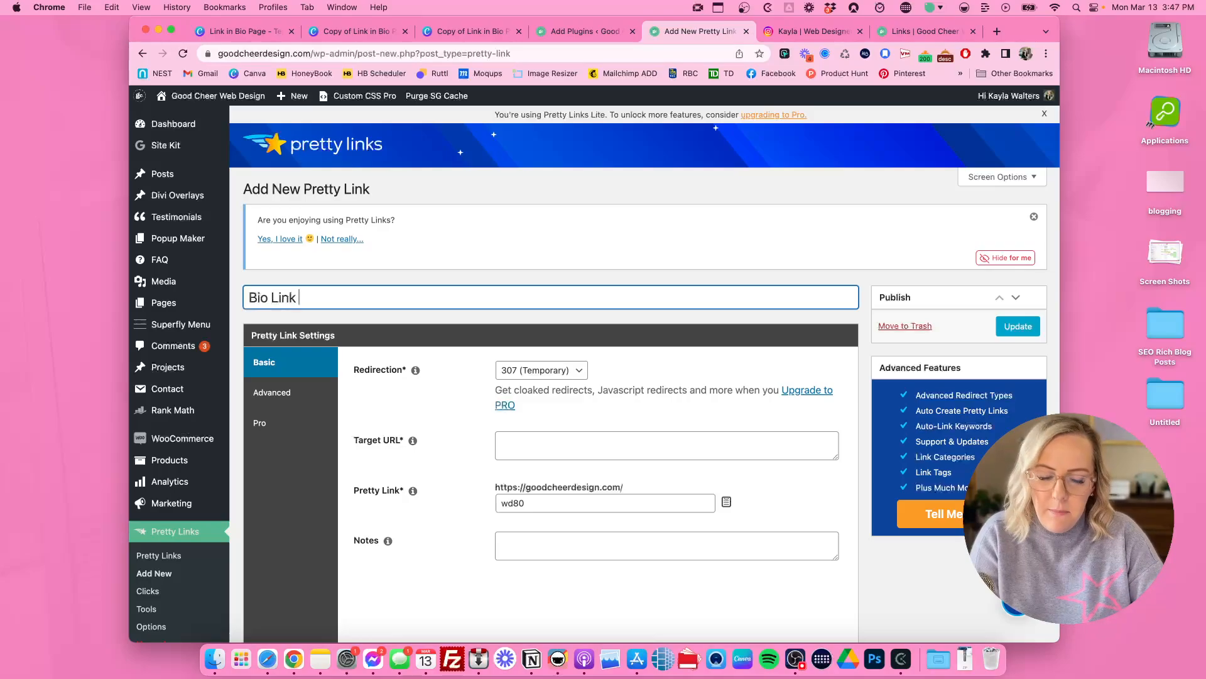
type("Page")
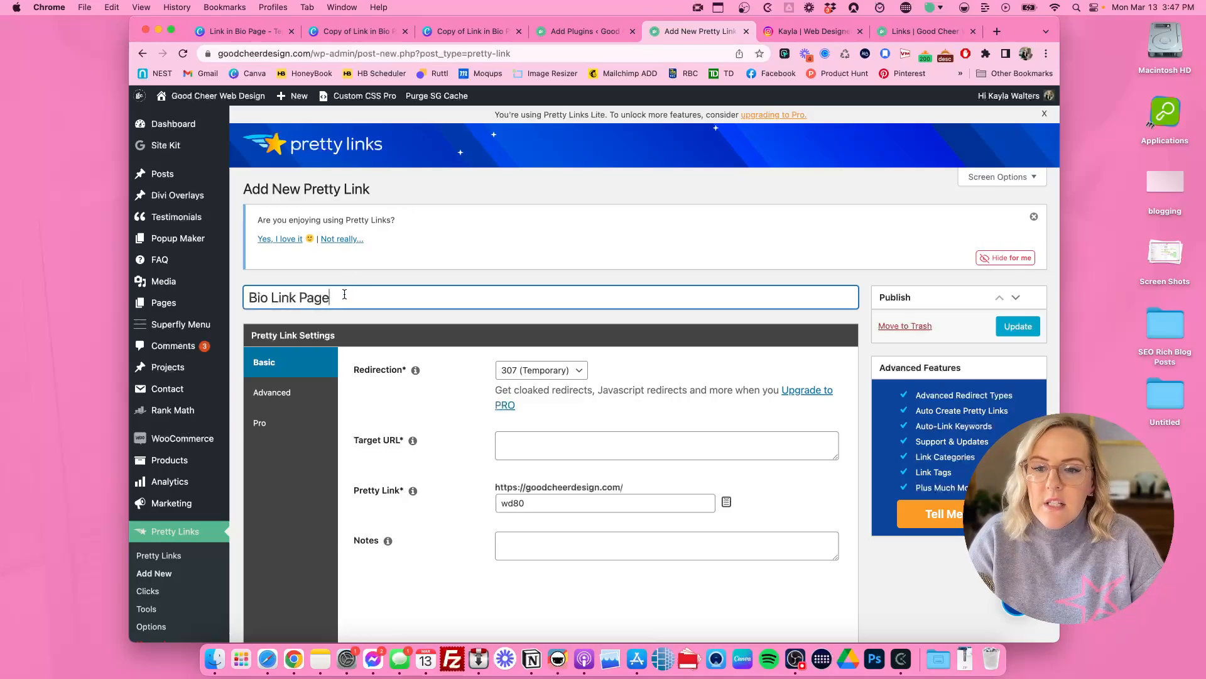
left_click_drag(344, 294, 243, 300)
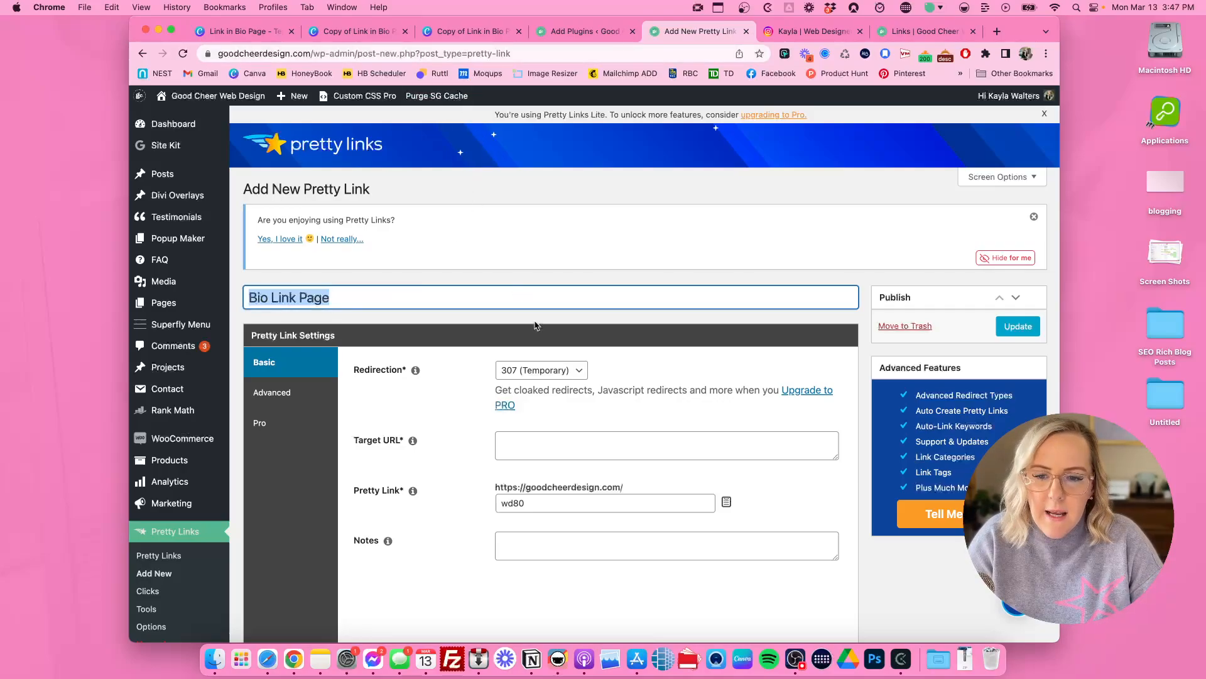
Step: Copy the full address of the opened Canva website and paste it as the pretty link's target URL
scroll(535, 324, "down", 3)
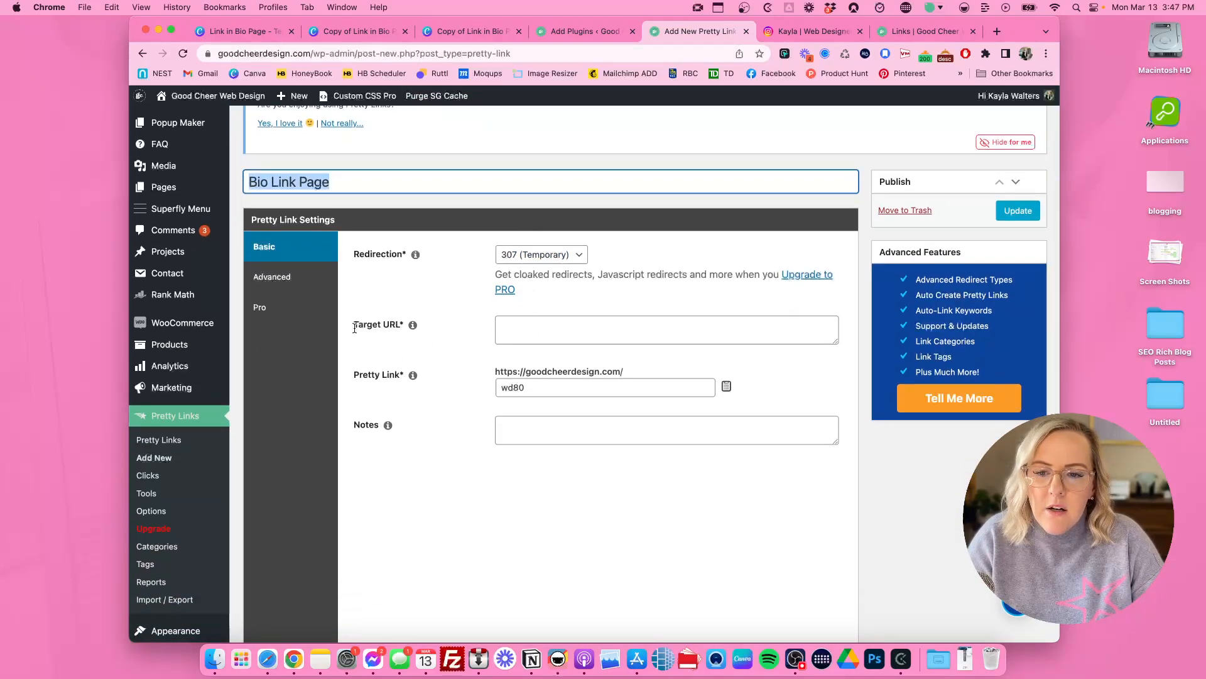
left_click(481, 29)
left_click(603, 54)
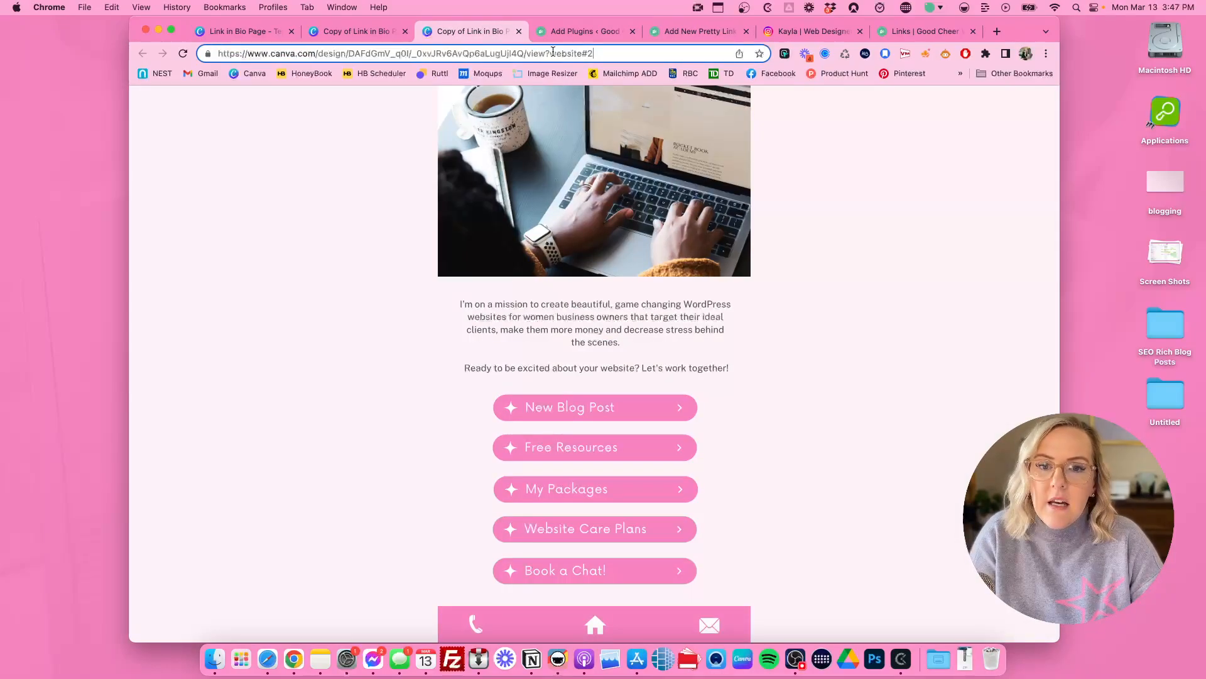
left_click_drag(604, 54, 212, 53)
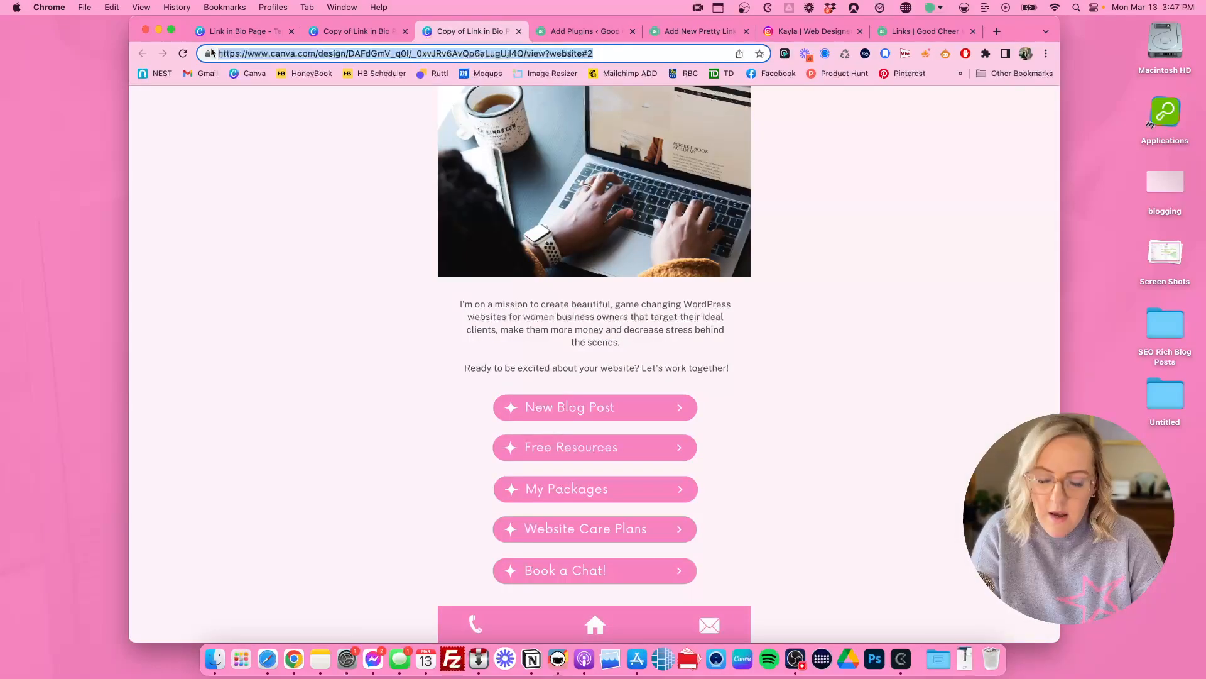
left_click(698, 31)
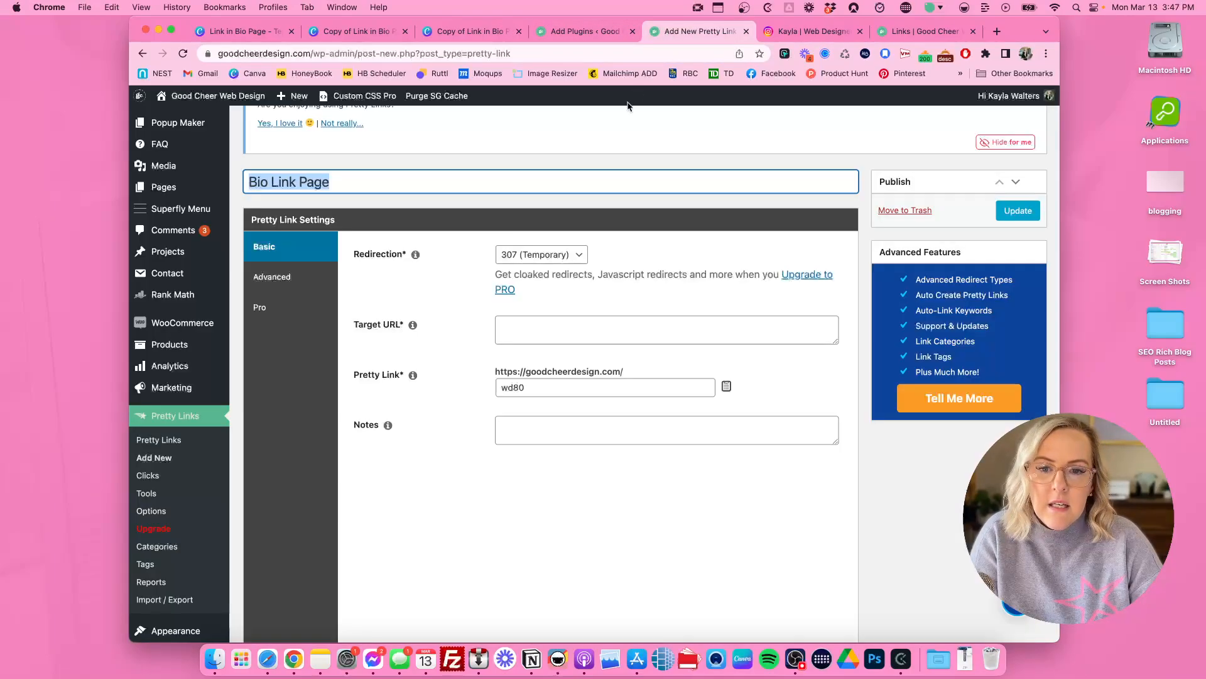
left_click(507, 321)
key("super+v")
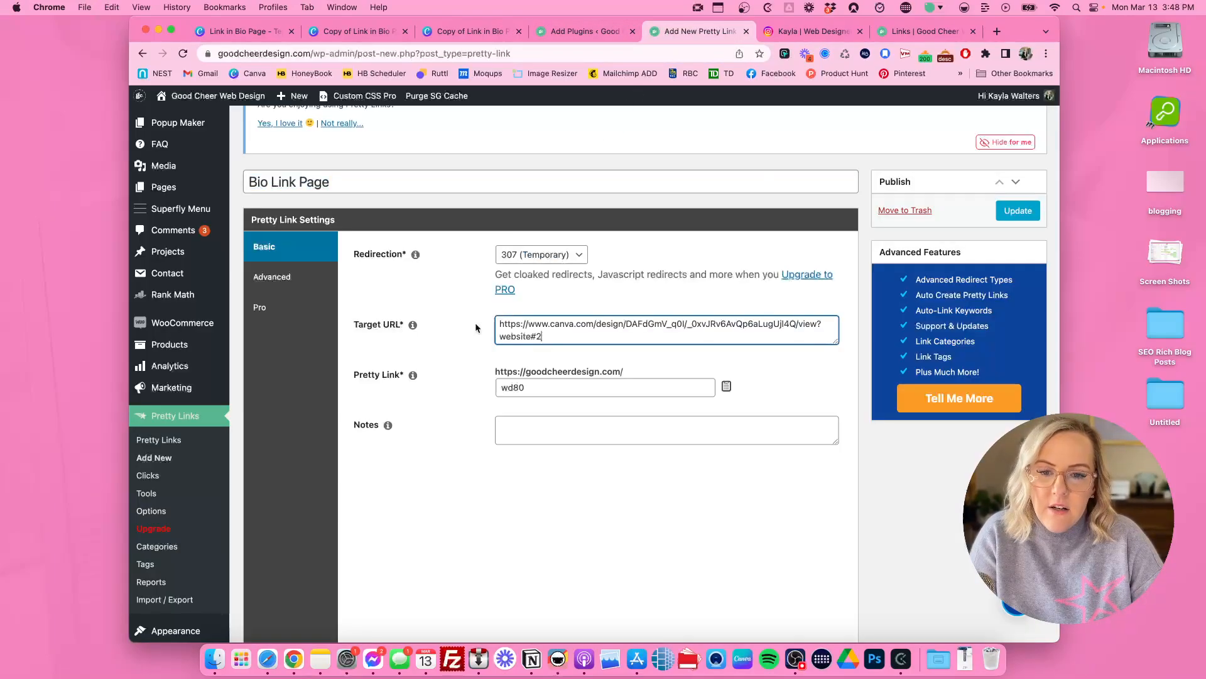
left_click(568, 388)
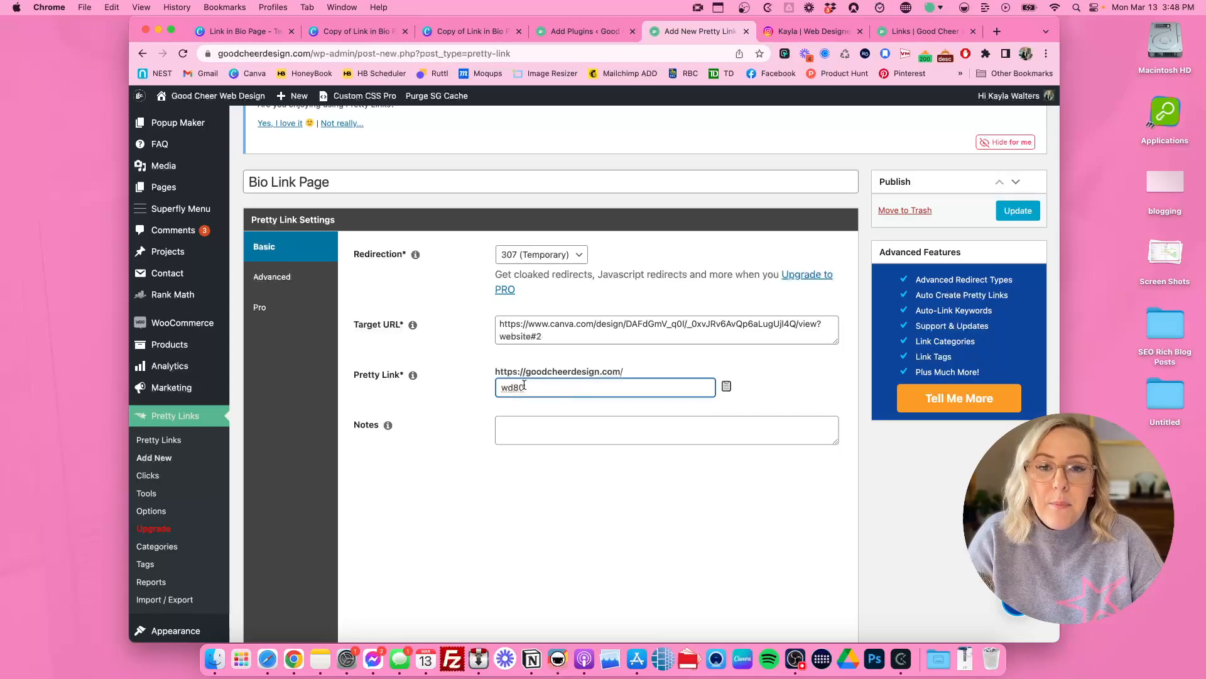
left_click_drag(533, 388, 485, 387)
key("BackSpace")
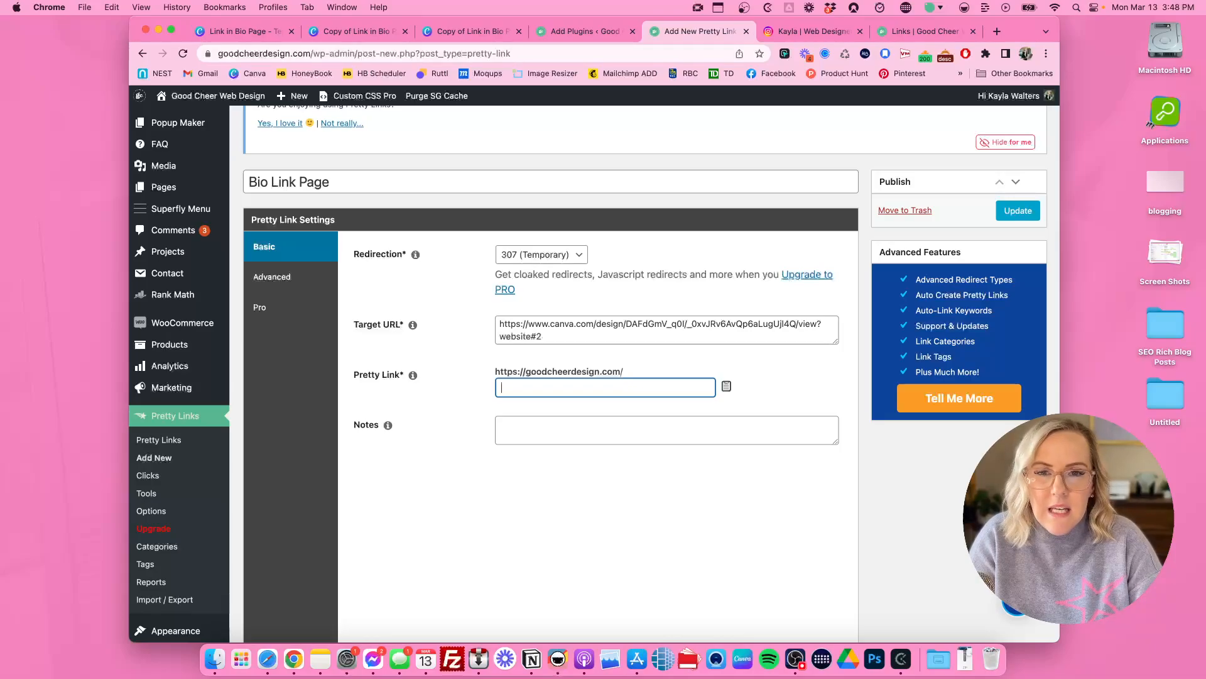
type("b")
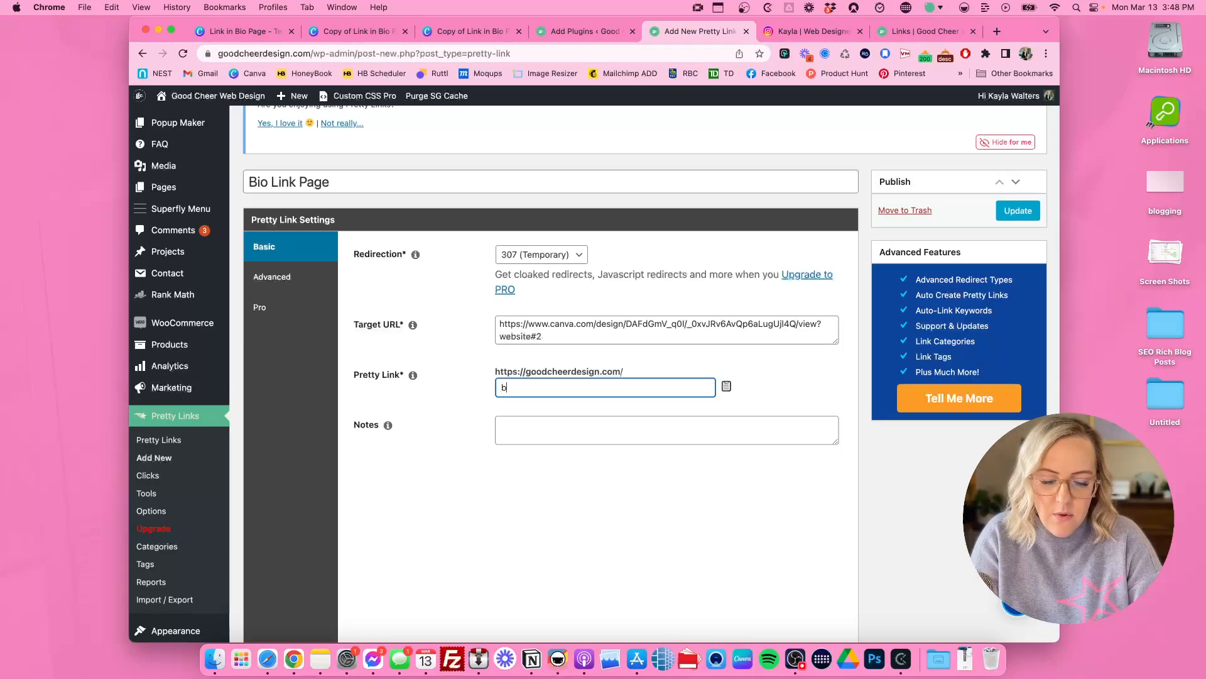
type("iolink")
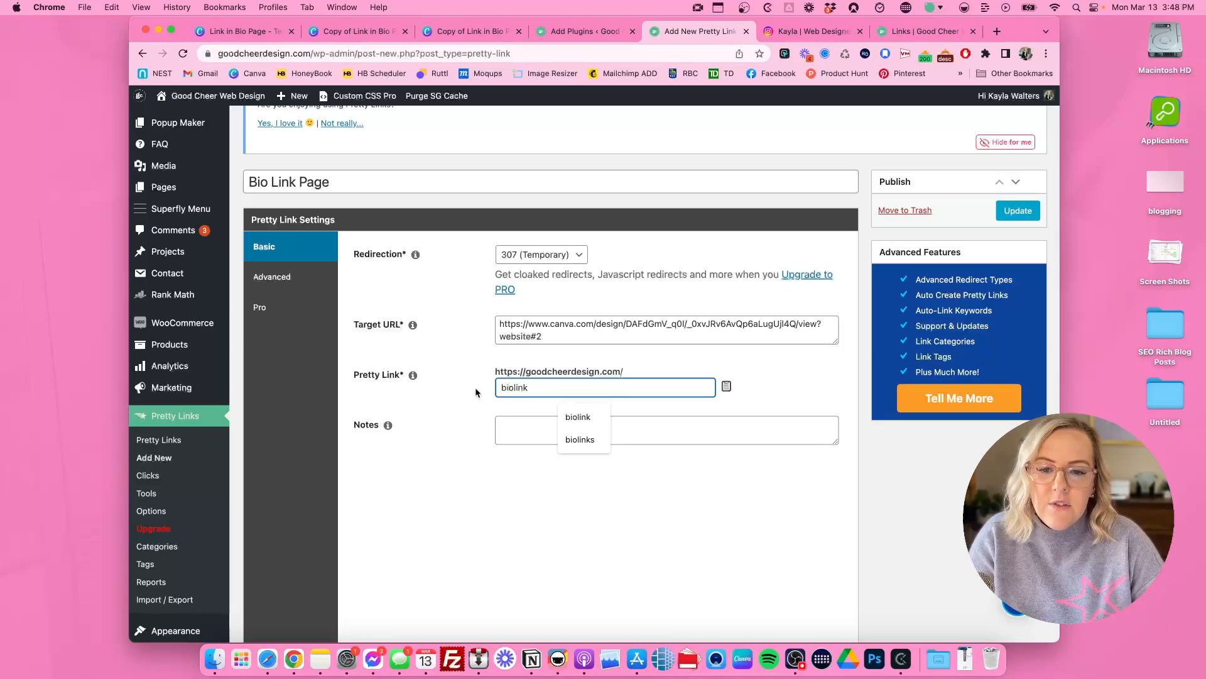
left_click(513, 371)
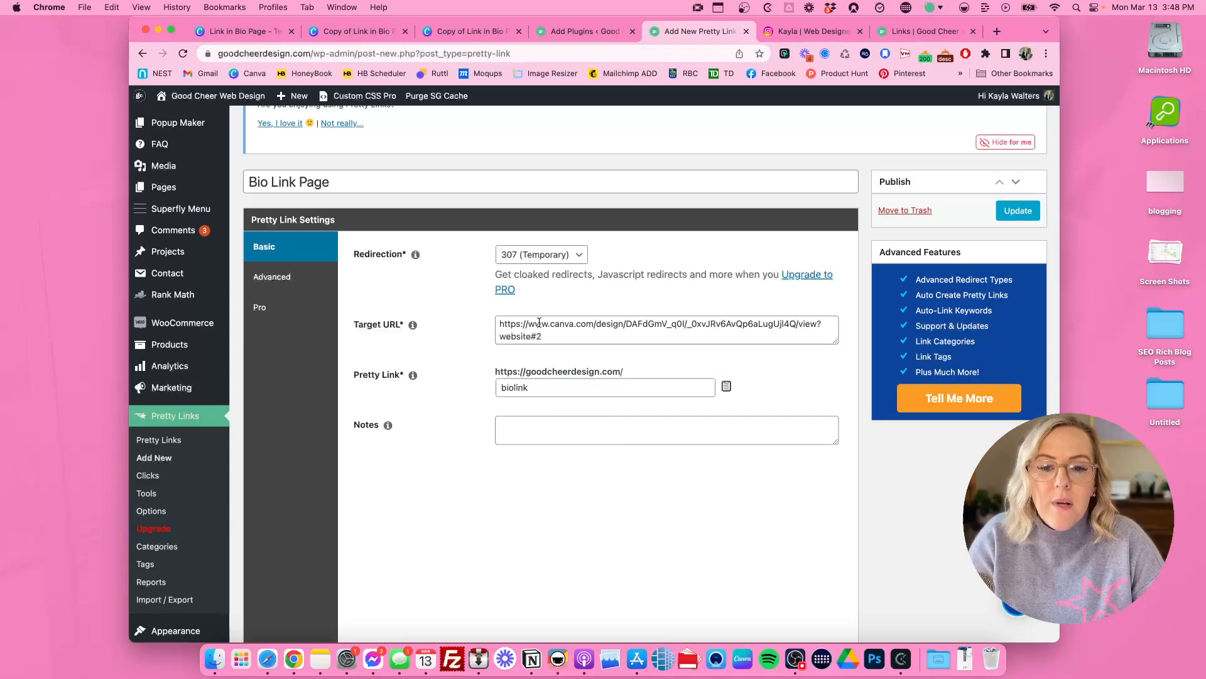
left_click_drag(557, 339, 494, 324)
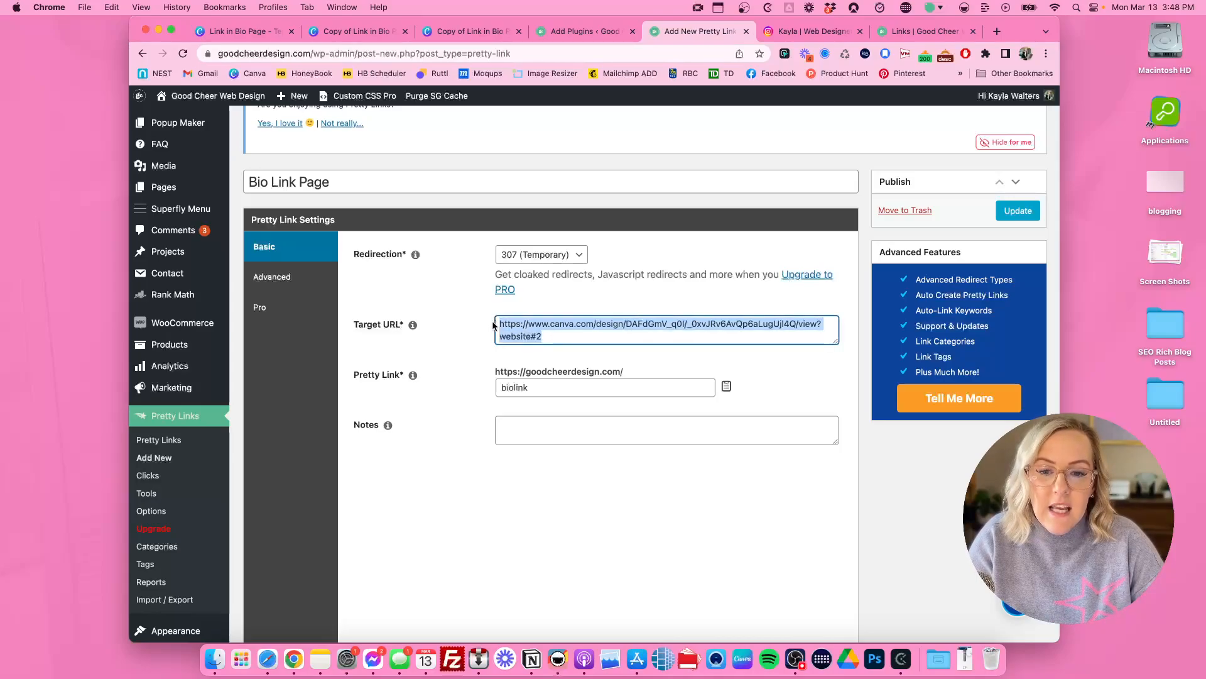
left_click(589, 386)
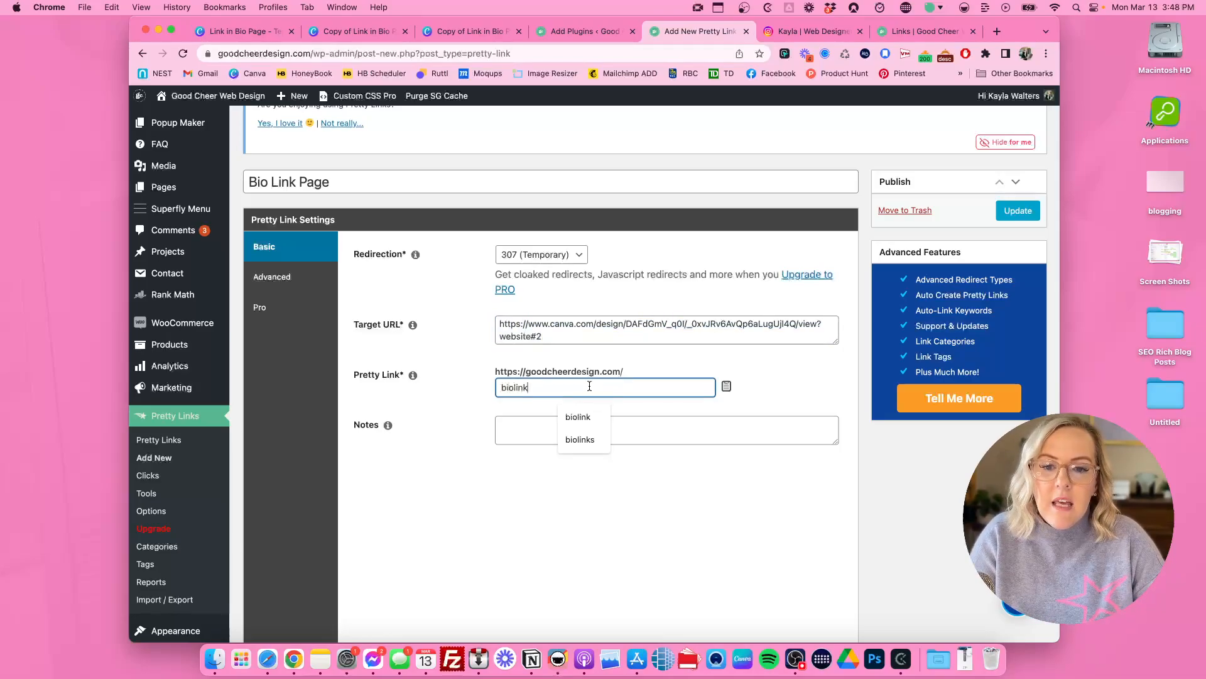
Step: Add the note "Bio Link Page for instagram" to the pretty link and save it
left_click(541, 432)
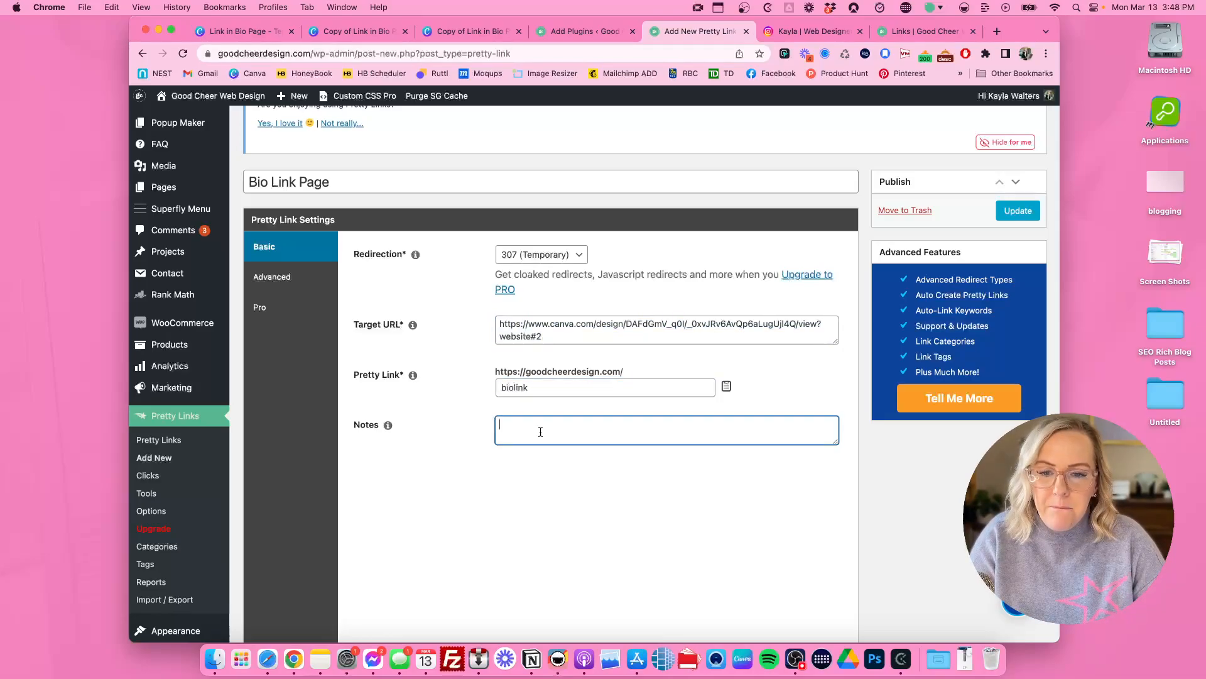
type("Bio")
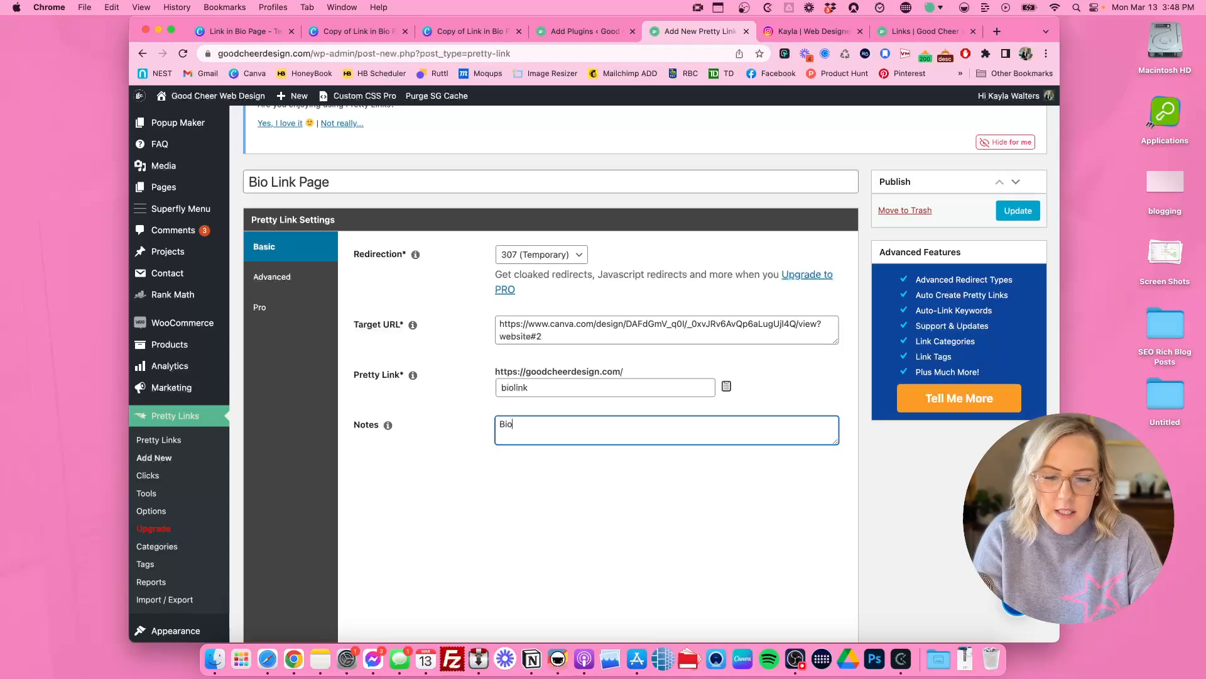
type(" Link P")
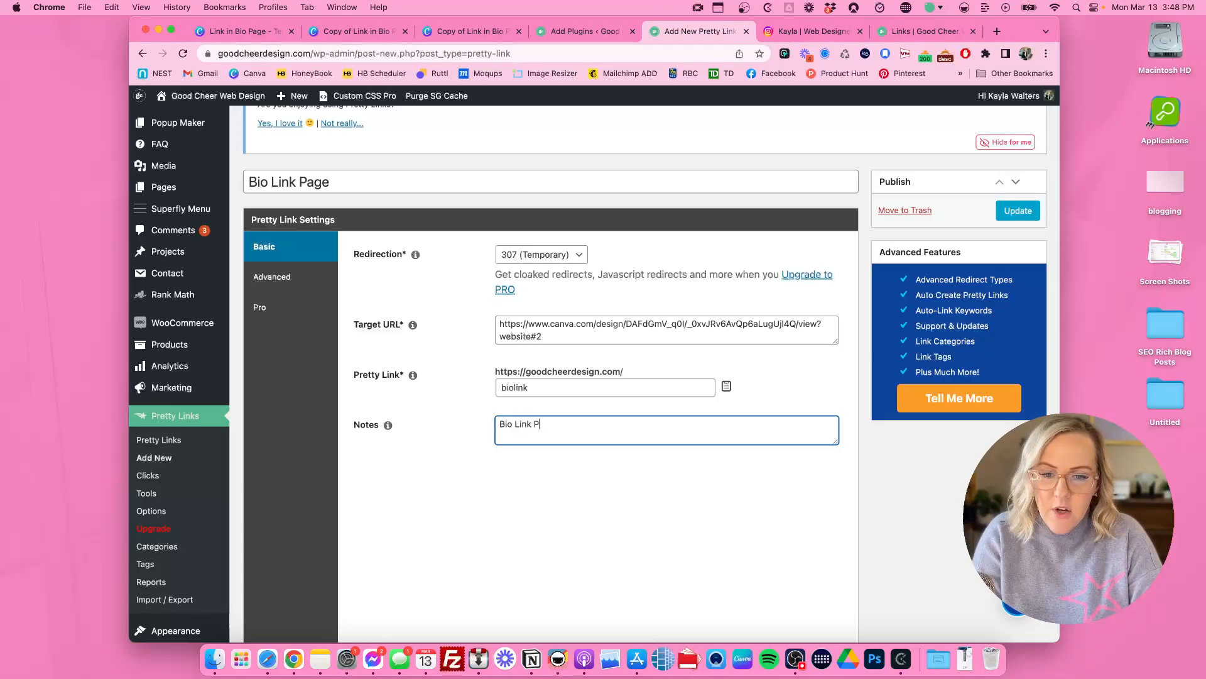
type("age for instagram")
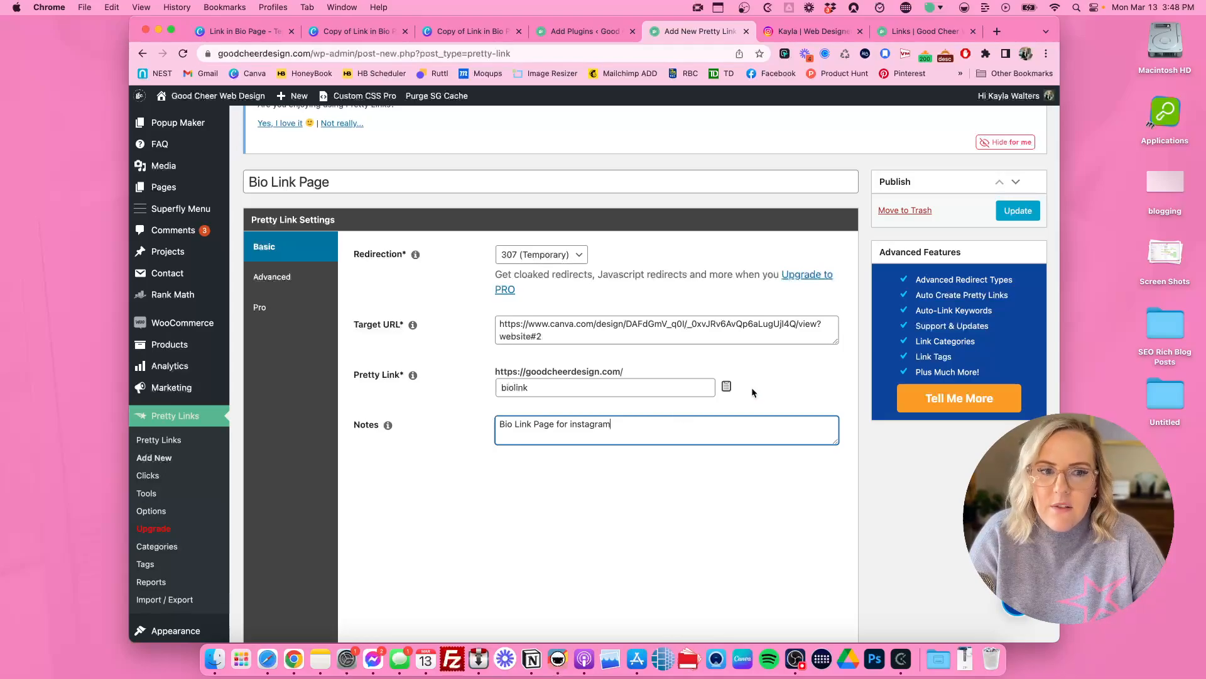
left_click(1015, 214)
left_click(1014, 217)
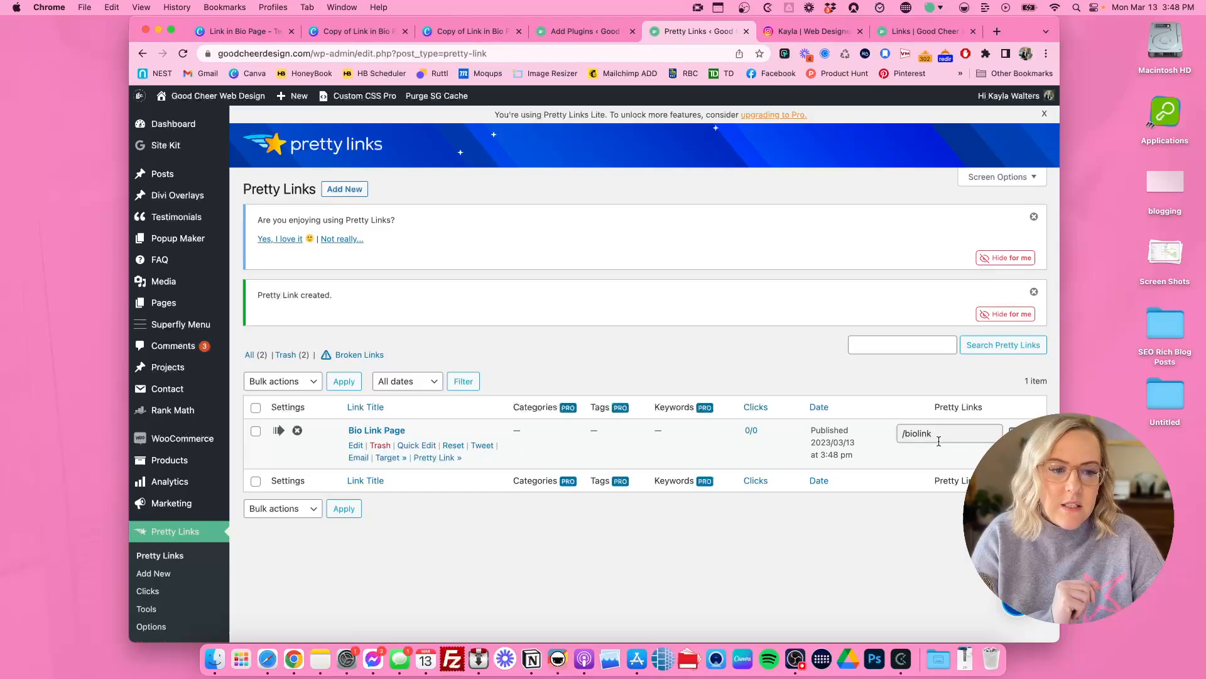
Step: Test the new short link by loading goodcheerdesign.com/biolink in place of the old links page
left_click_drag(903, 433, 940, 432)
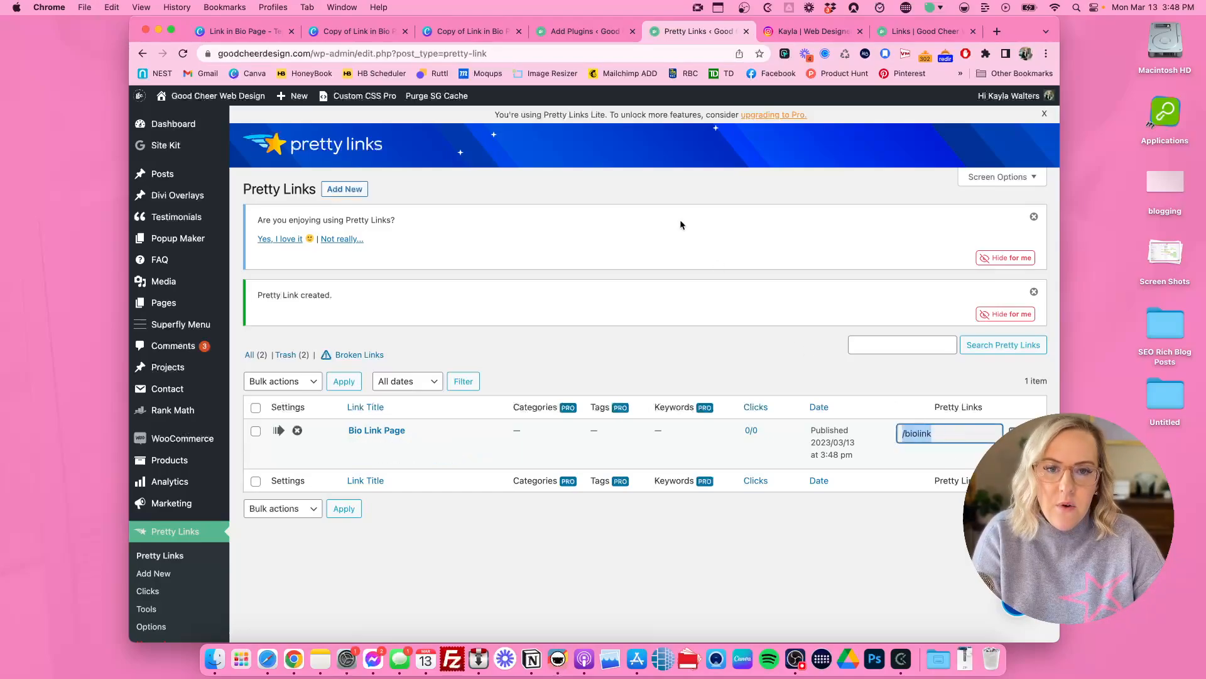
left_click(921, 32)
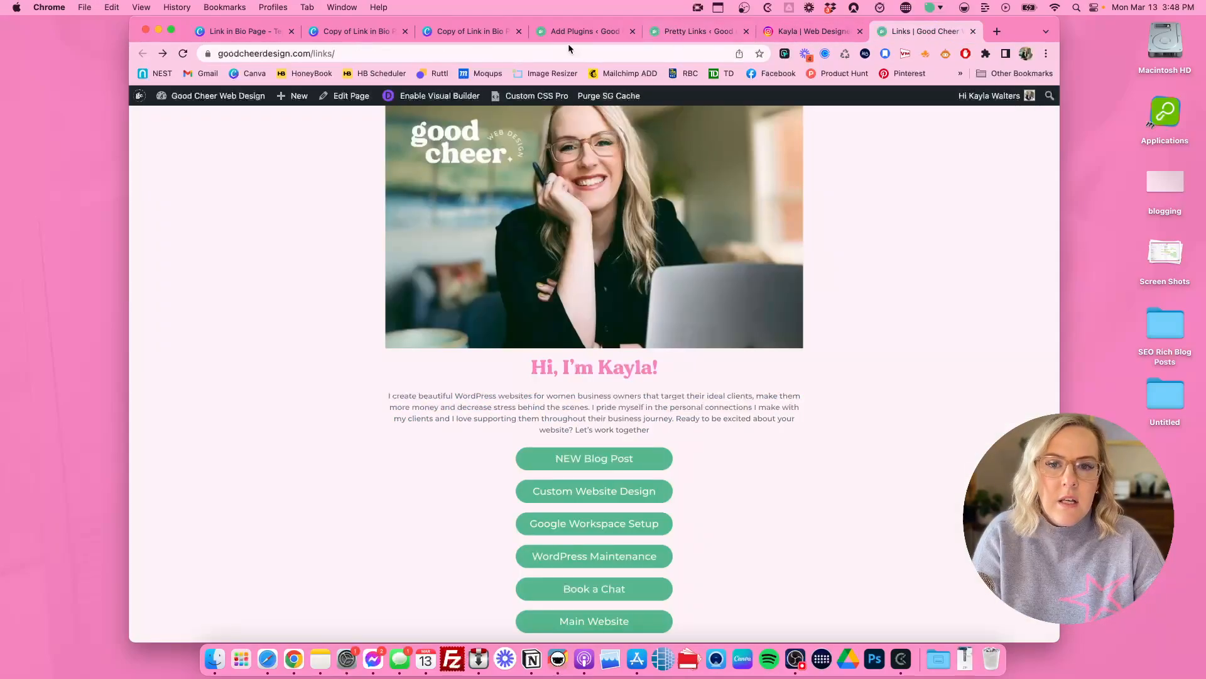
left_click(539, 49)
type("goodcheerdesign.com/")
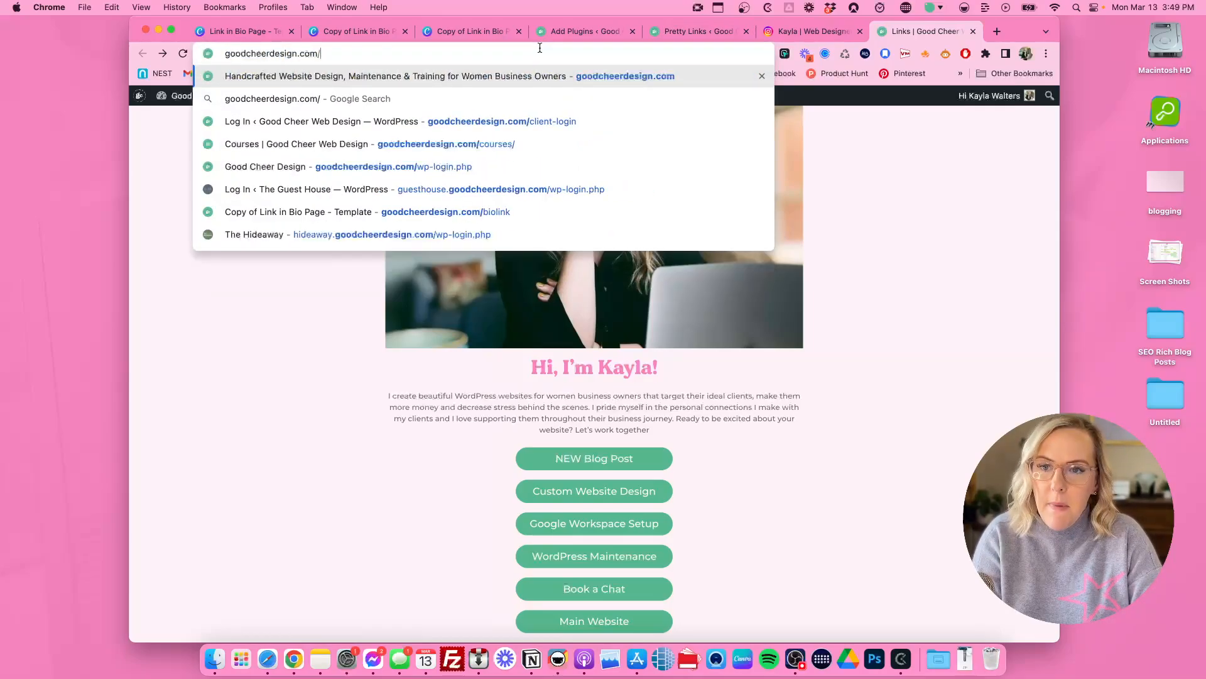
type("biolink")
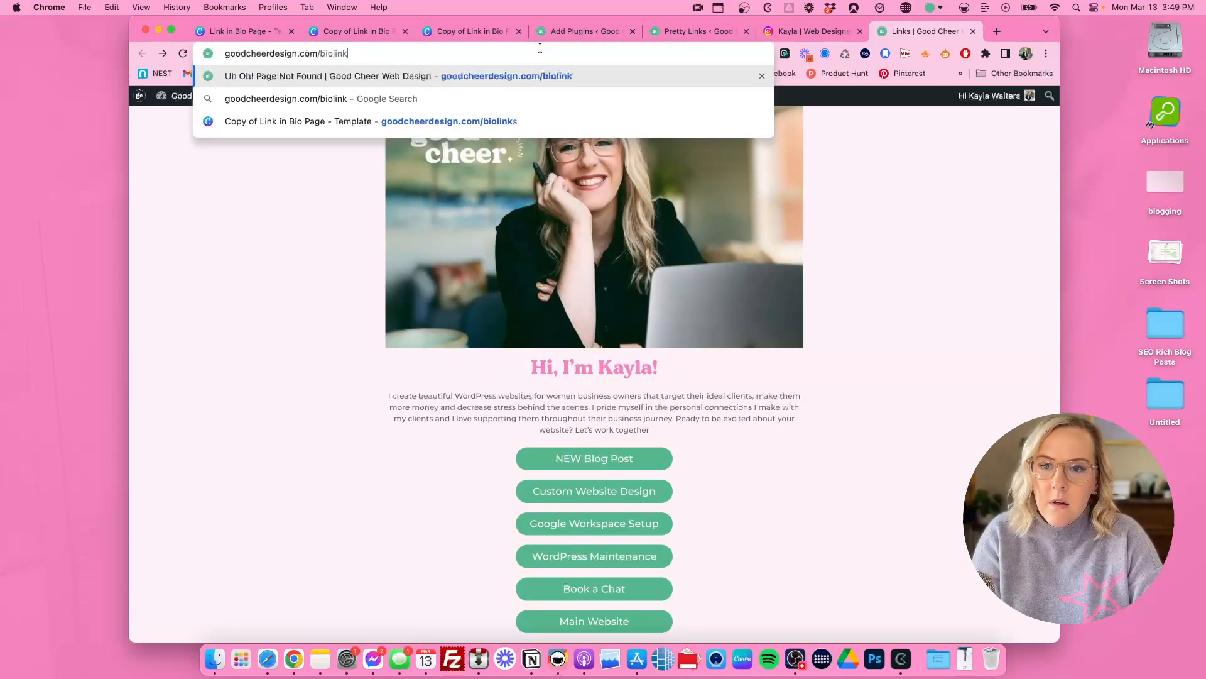
key("Return")
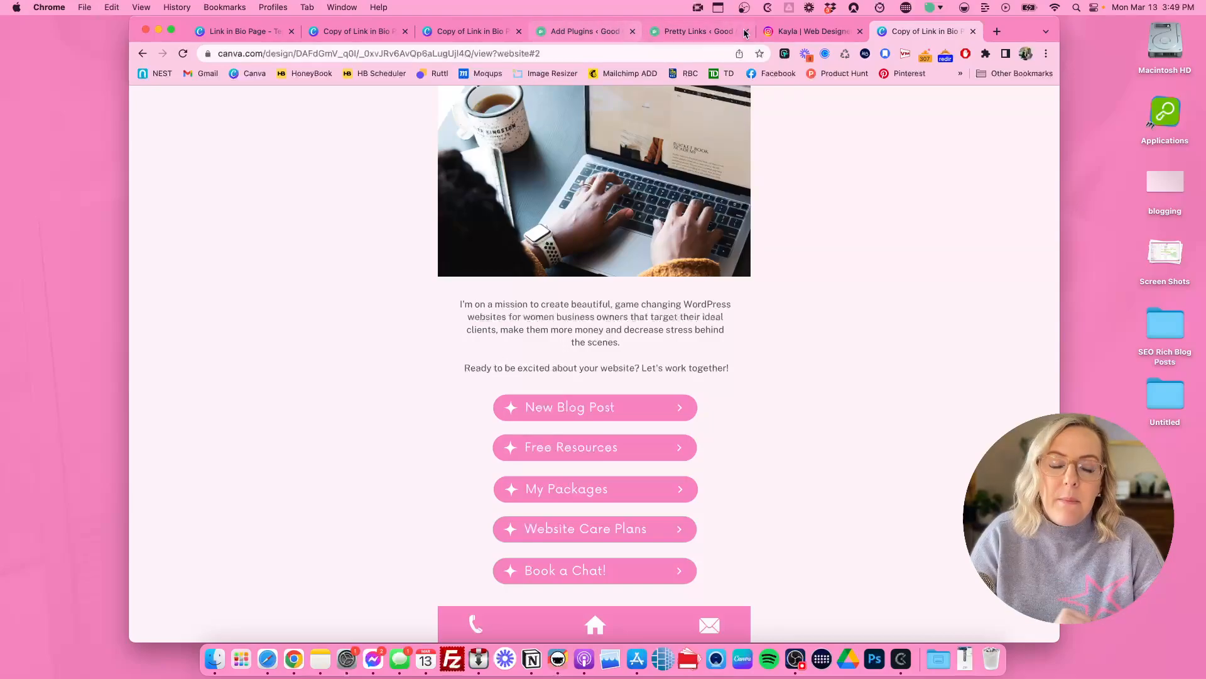
Step: Open the Instagram profile for editing and examine its Website and Bio fields
left_click(810, 31)
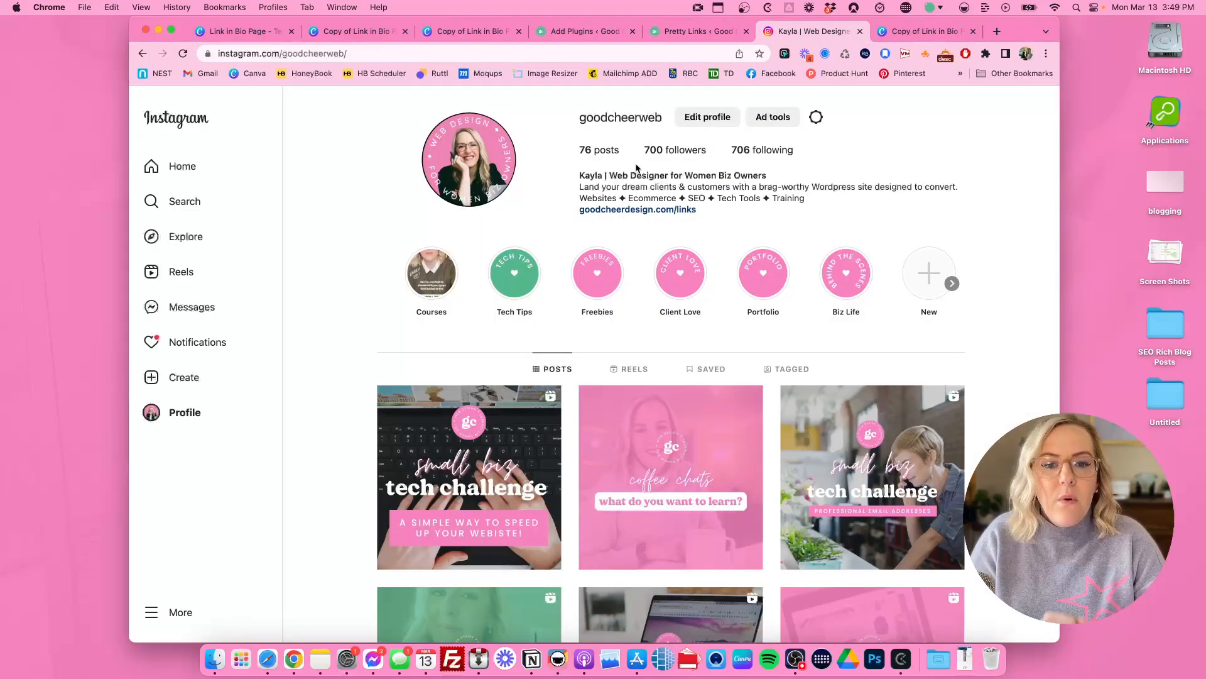
scroll(707, 223, "down", 1)
left_click(708, 114)
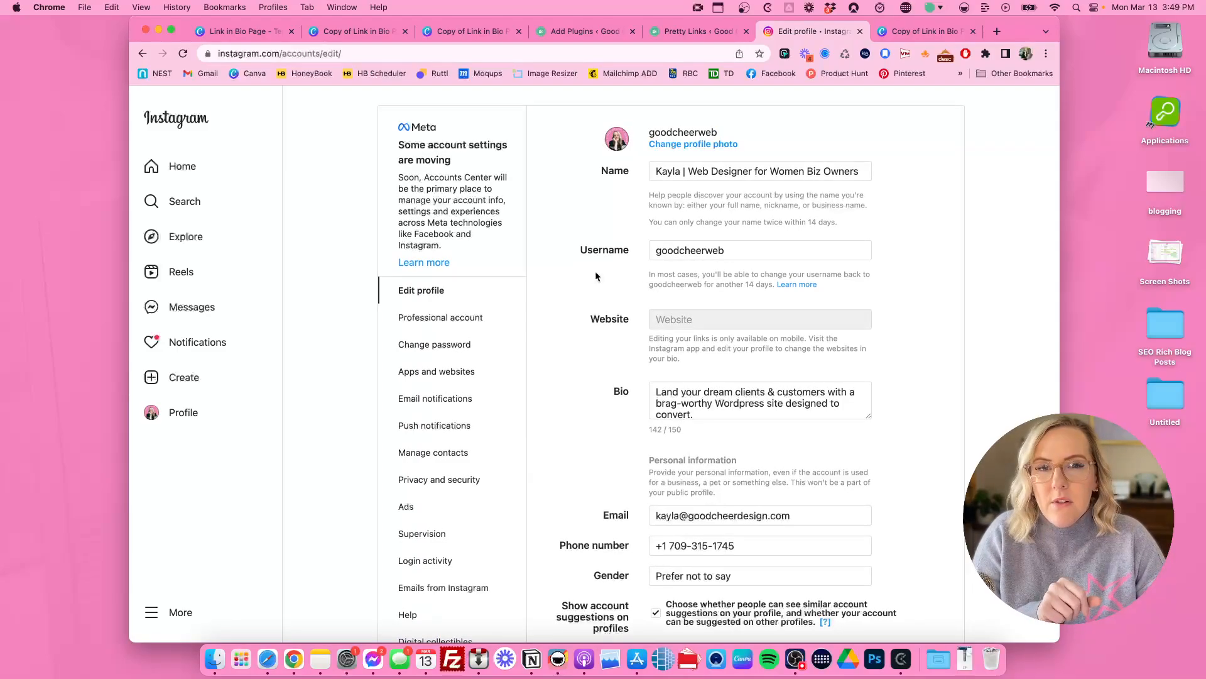
scroll(659, 318, "down", 1)
scroll(659, 318, "down", 1)
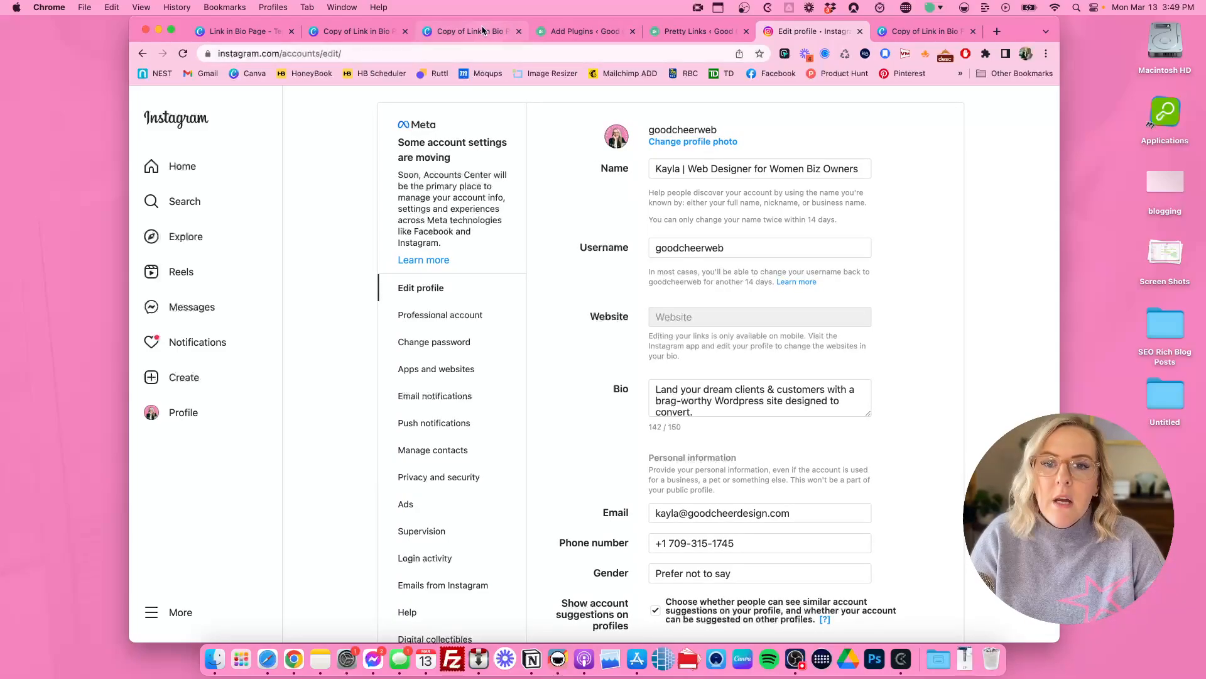
Step: Go back to the Pretty Links list and highlight the goodcheerdesign.com domain and the /biolink slug that form the short link
left_click(709, 33)
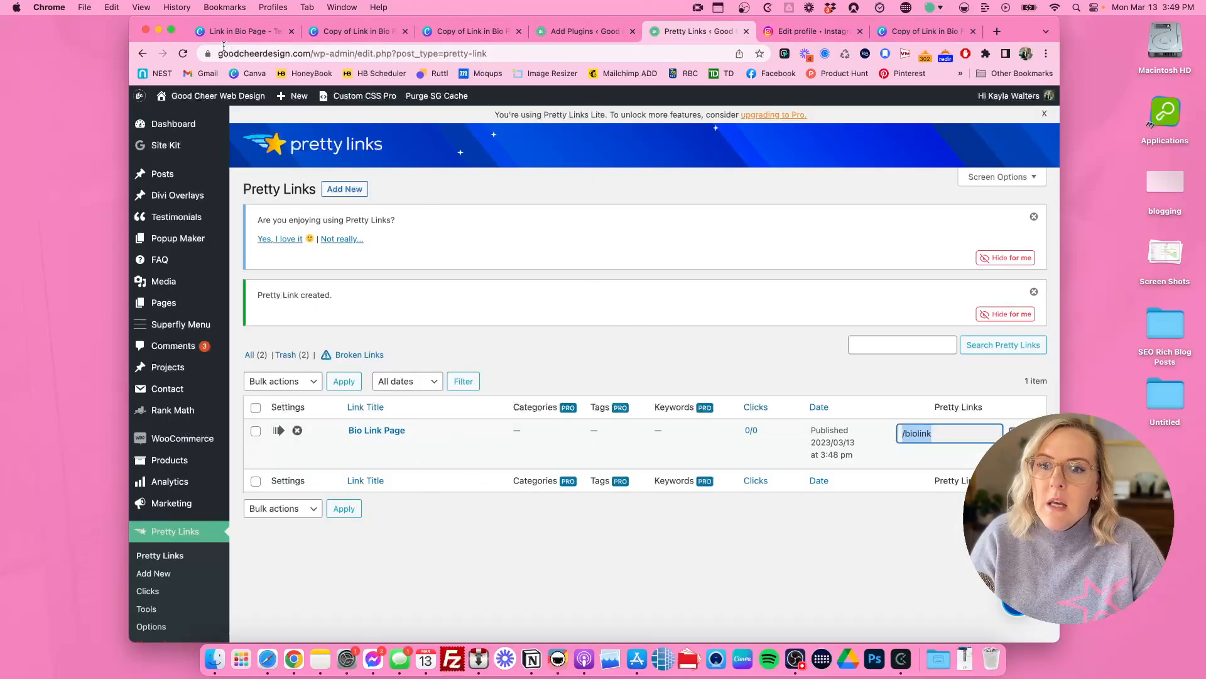
left_click_drag(218, 54, 310, 53)
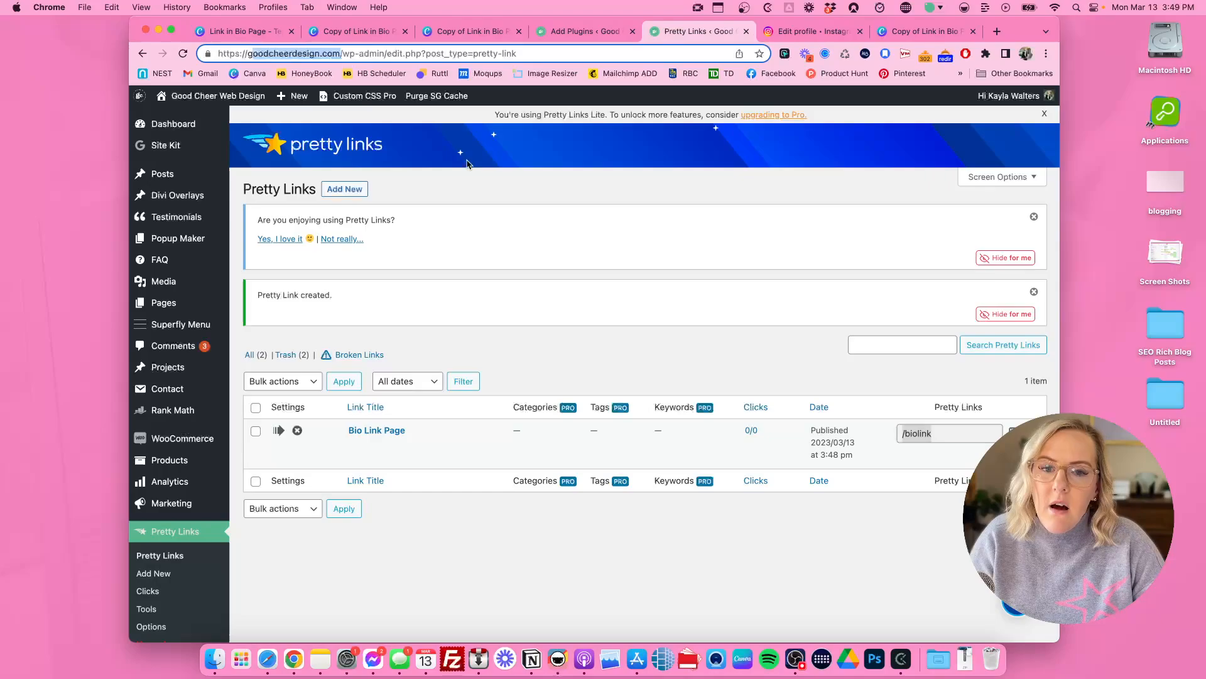
left_click(902, 433)
left_click_drag(903, 433, 949, 433)
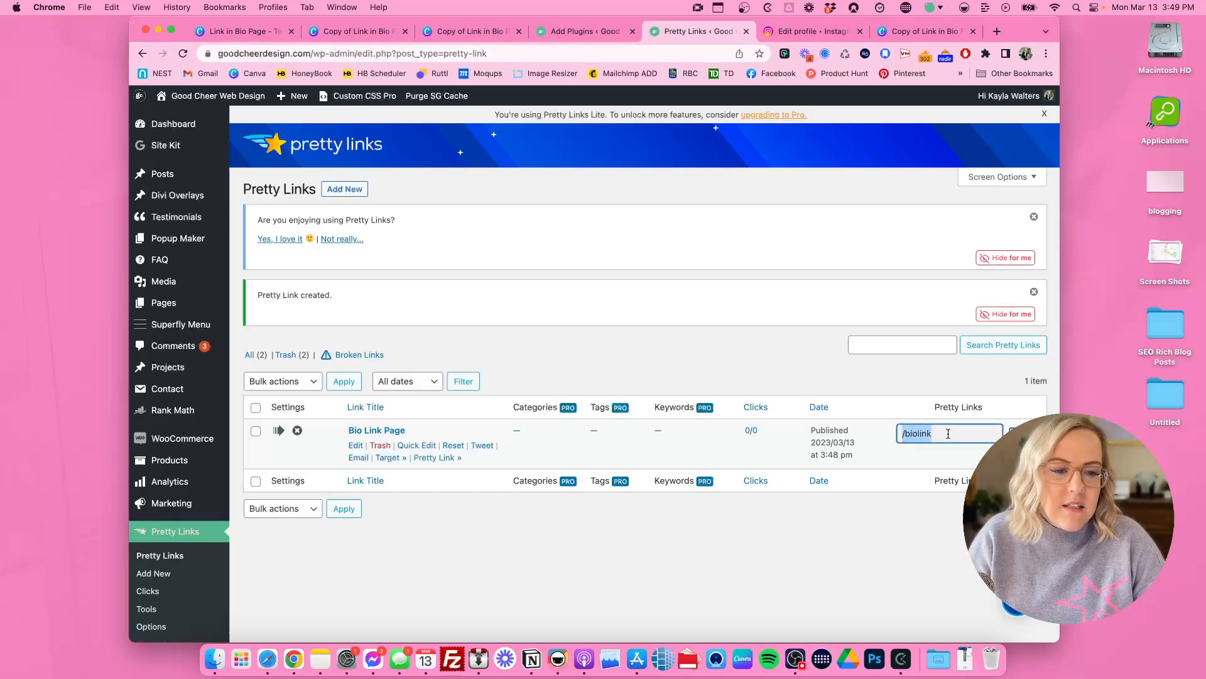
Step: Revisit the Instagram profile editor and return to the original Canva website page
left_click(793, 36)
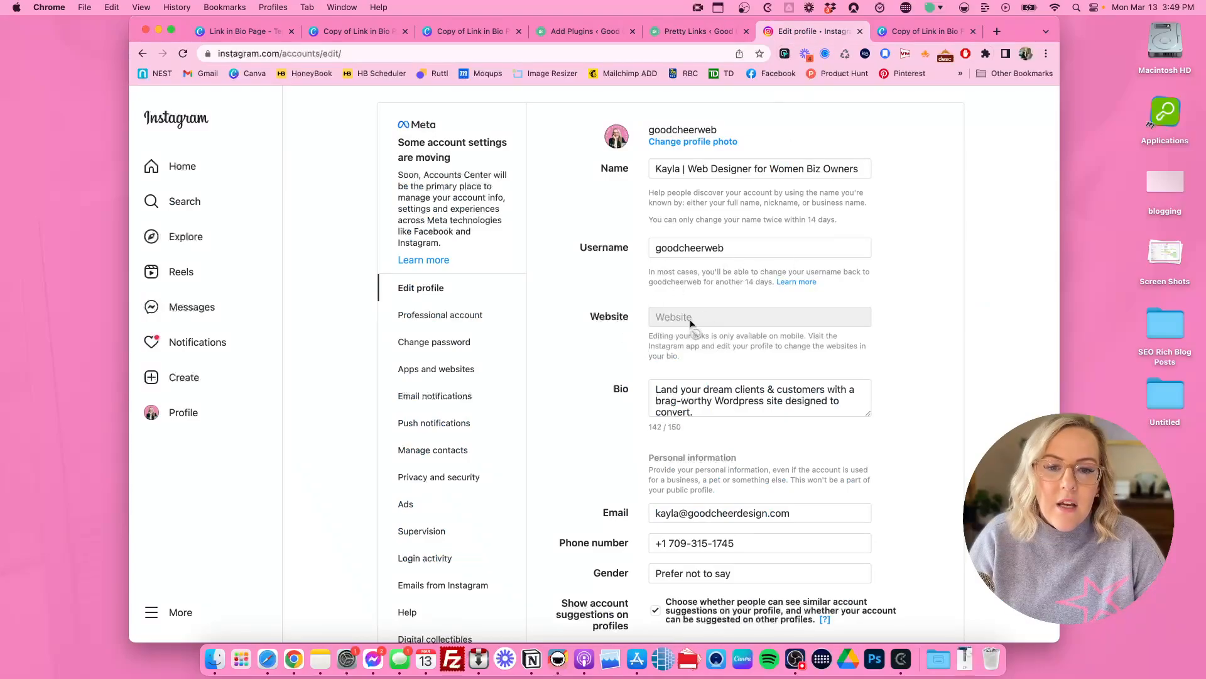
left_click(455, 33)
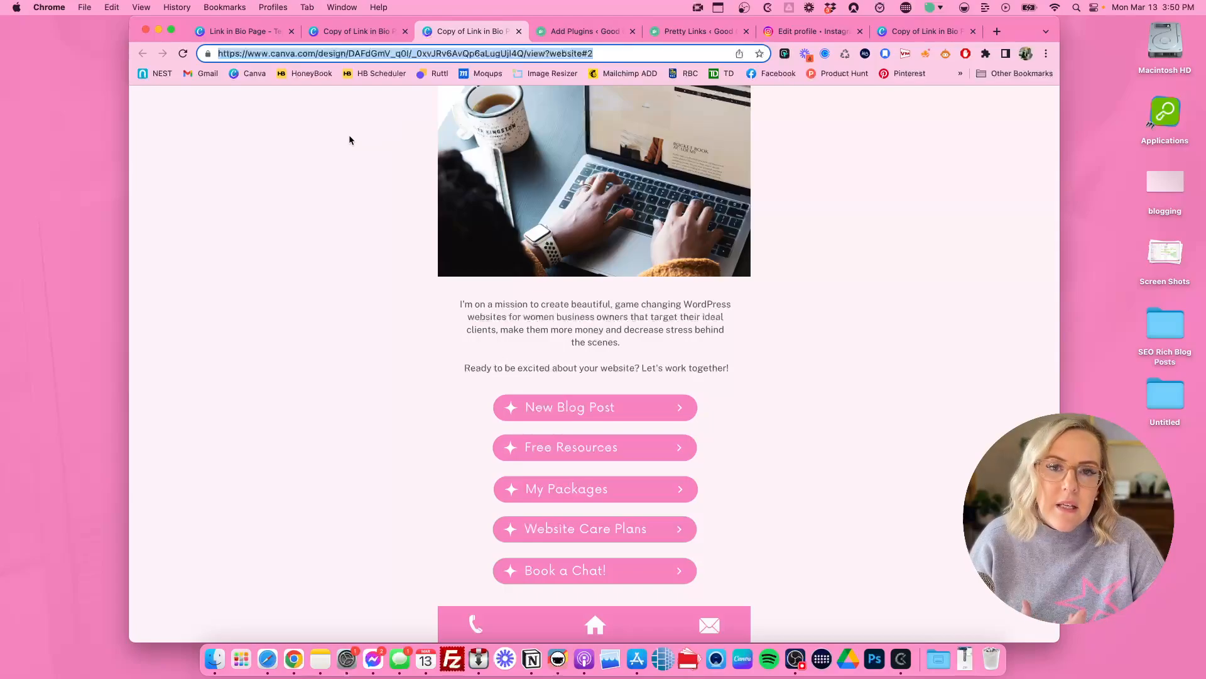